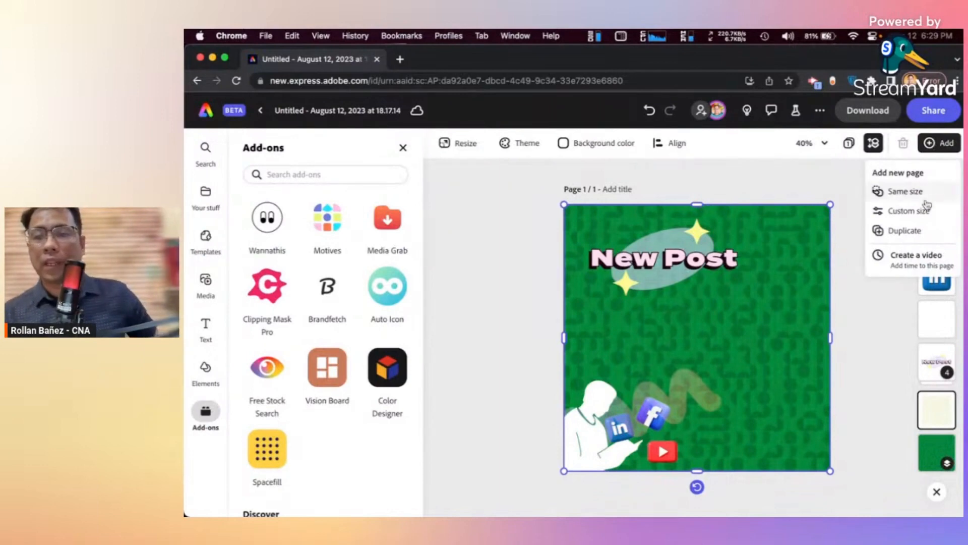
Add a new page of the same size and open the Layouts collection of the Vision Board add-on
click(897, 196)
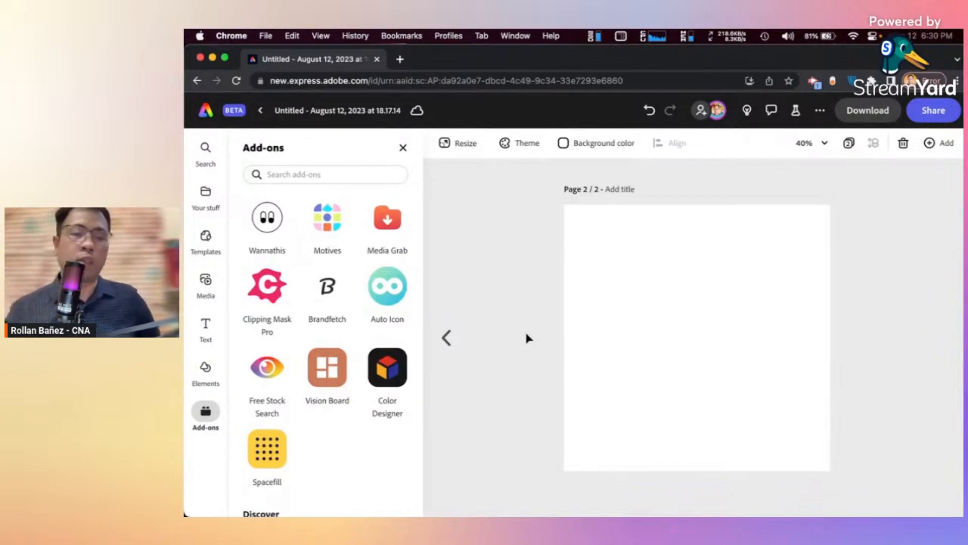
click(329, 377)
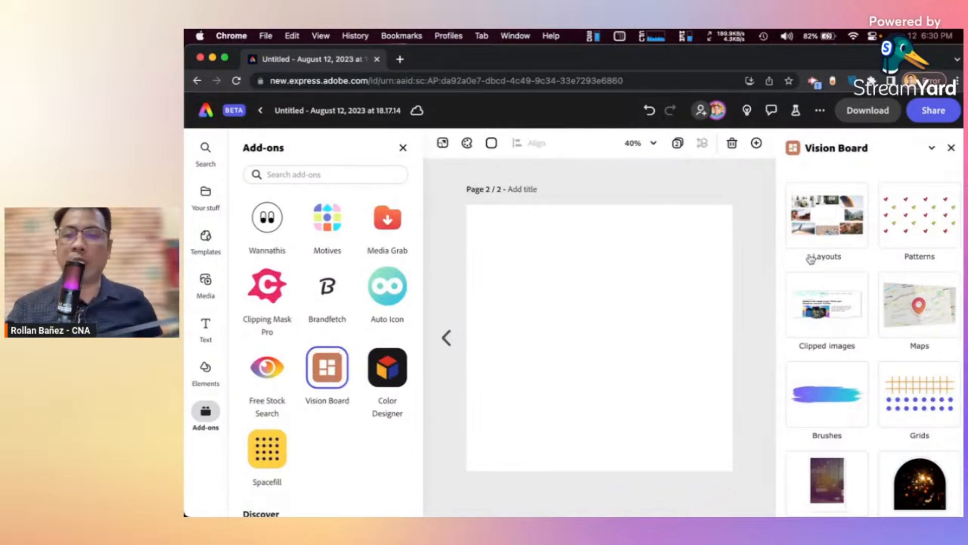
click(822, 239)
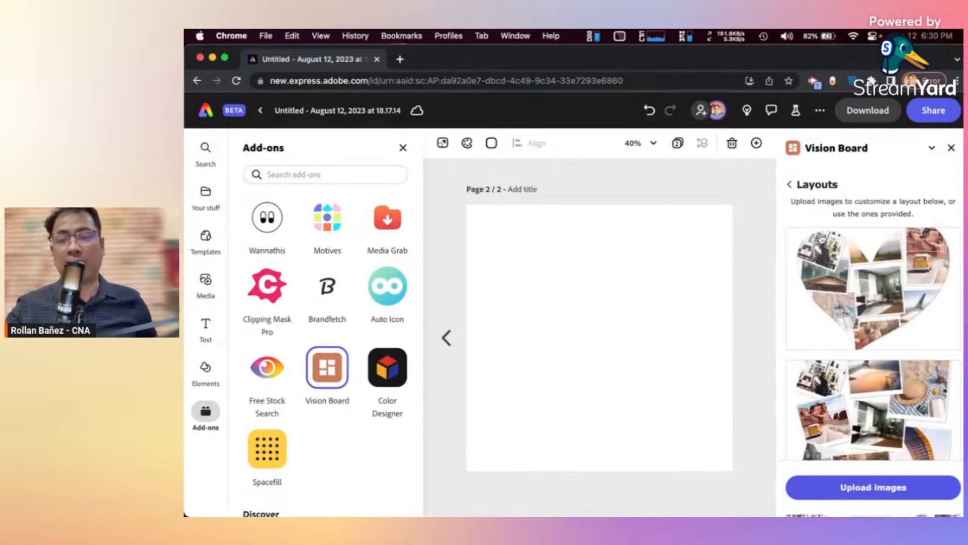
scroll(927, 401, down, 4)
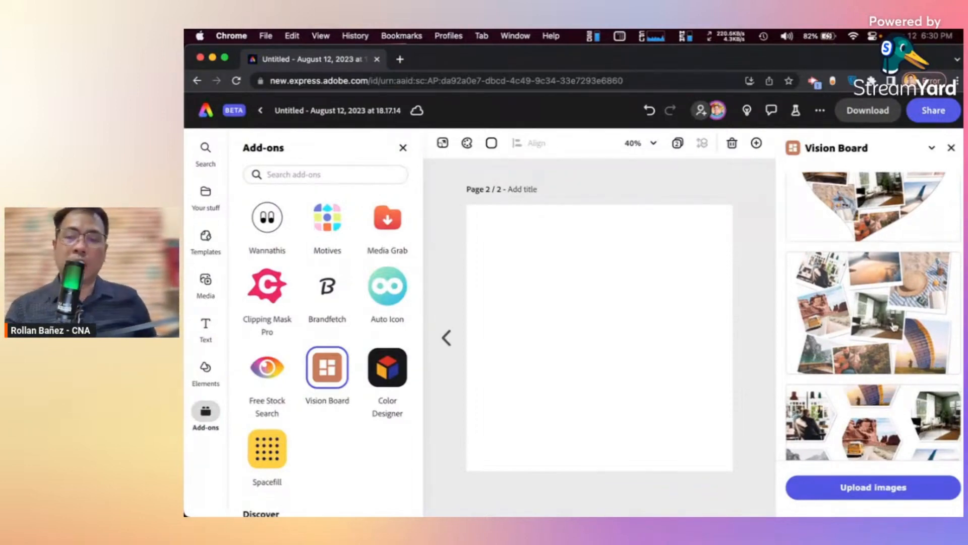
Upload all the images in the Youtube Thumbnails folder, from Youtube Thumbnails-6.png to Youtube Thumbnails-2.png, into the layouts
click(871, 492)
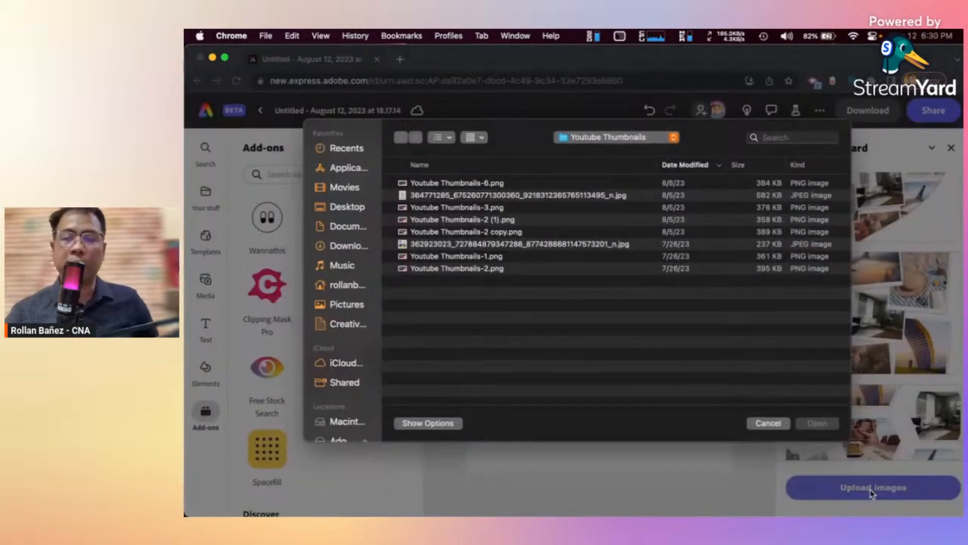
click(499, 209)
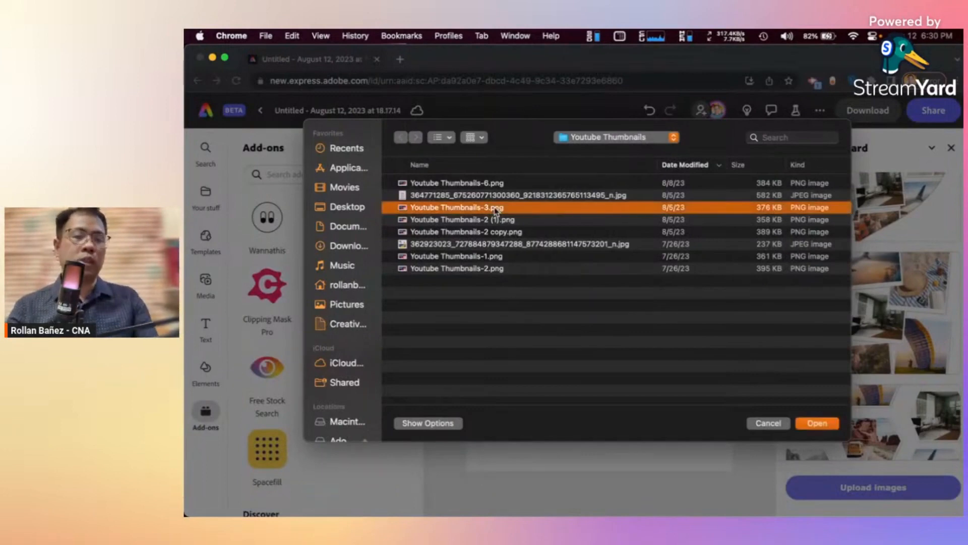
click(478, 185)
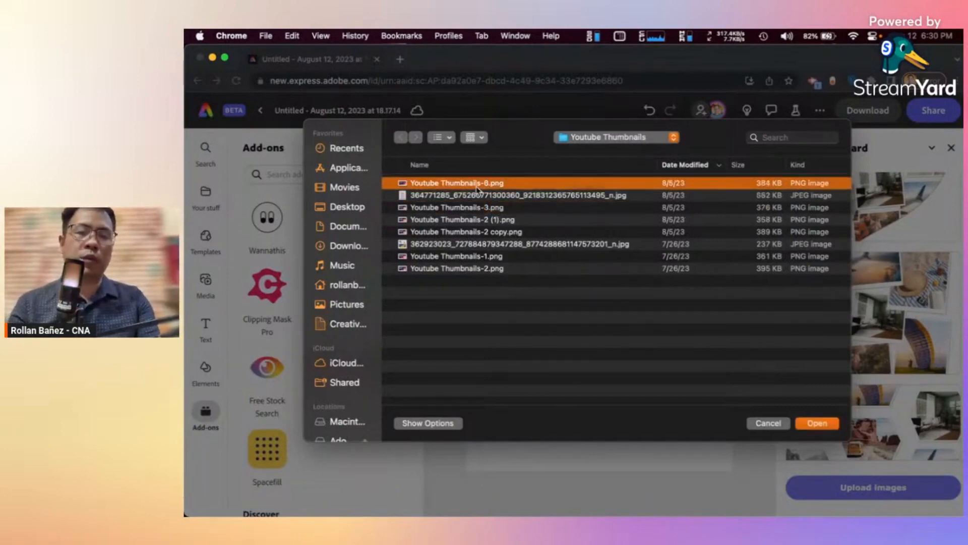
shift+click(462, 270)
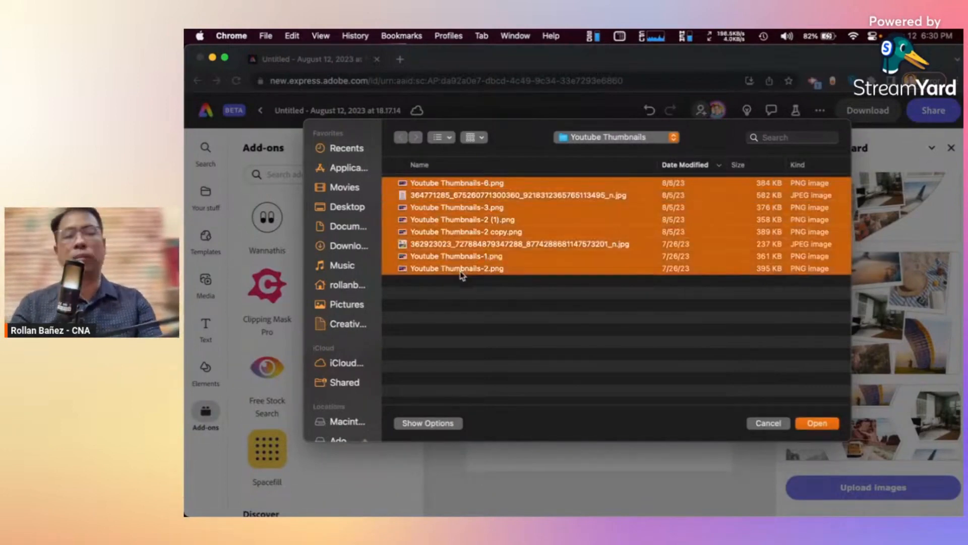
click(817, 426)
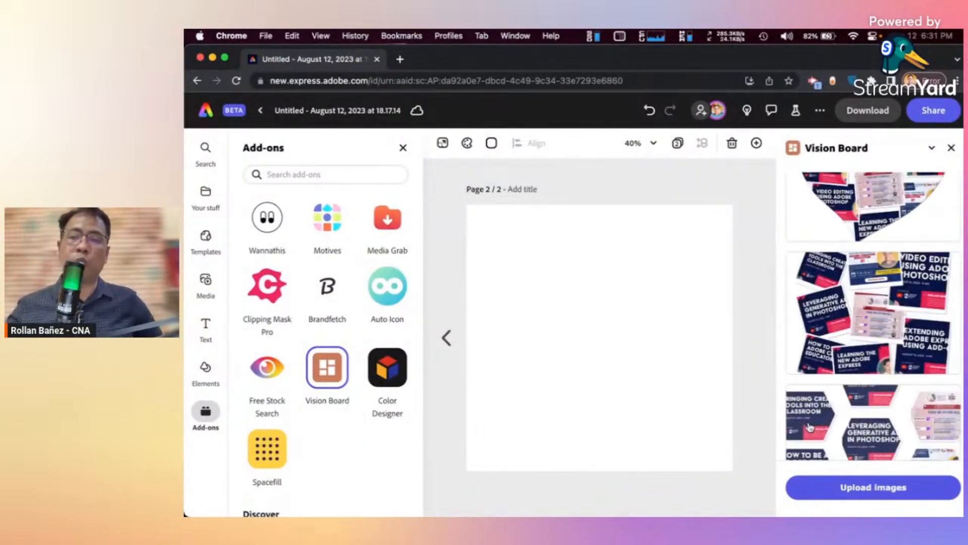
Insert the layout of tilted overlapping photos on page 2 and enlarge it to fill the page
click(879, 309)
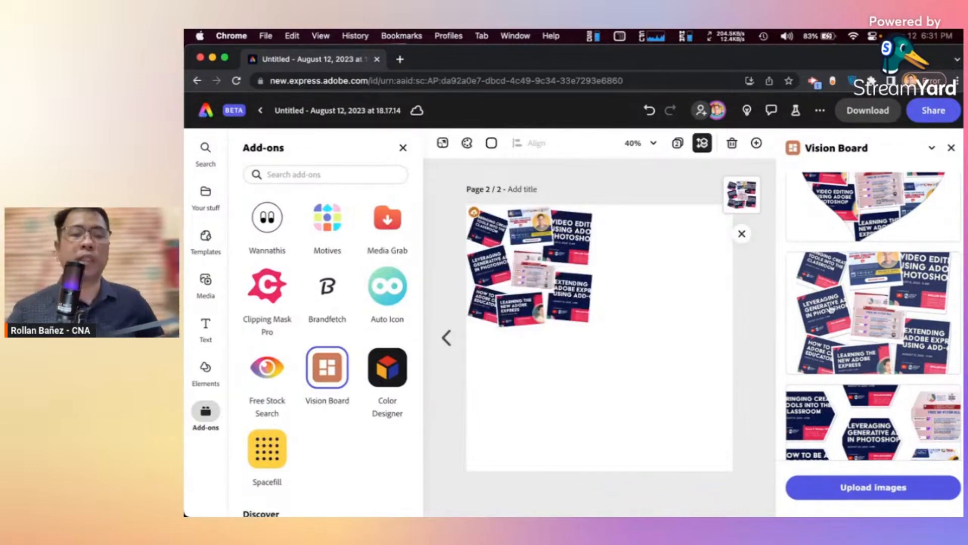
click(572, 325)
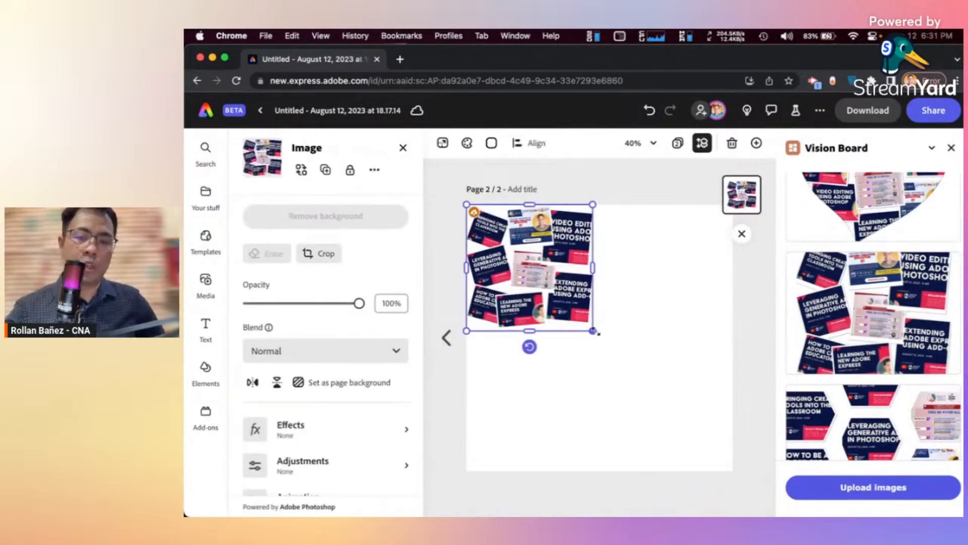
drag(593, 331, 752, 463)
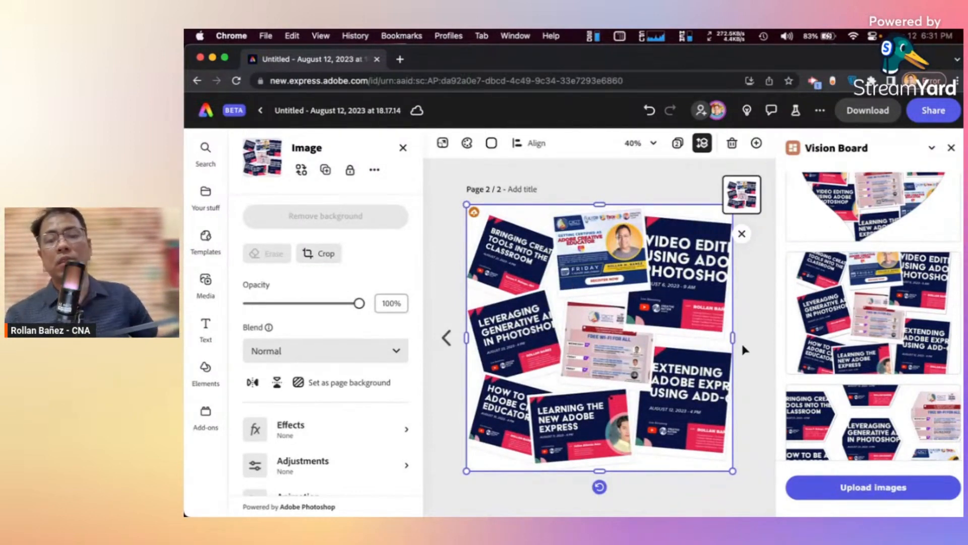
click(755, 297)
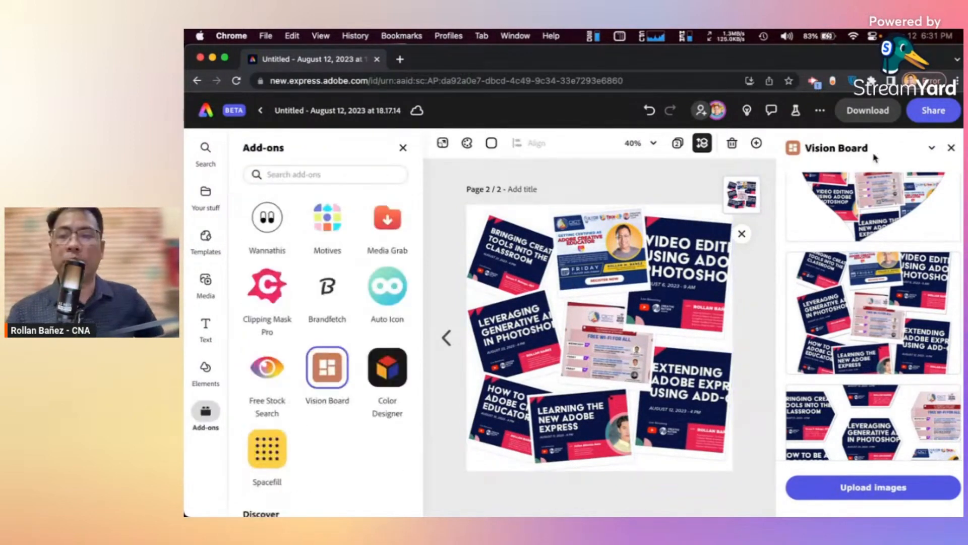
Add a third page of the same size and insert the hexagon photo layout, enlarged to the full page width
click(757, 144)
click(727, 194)
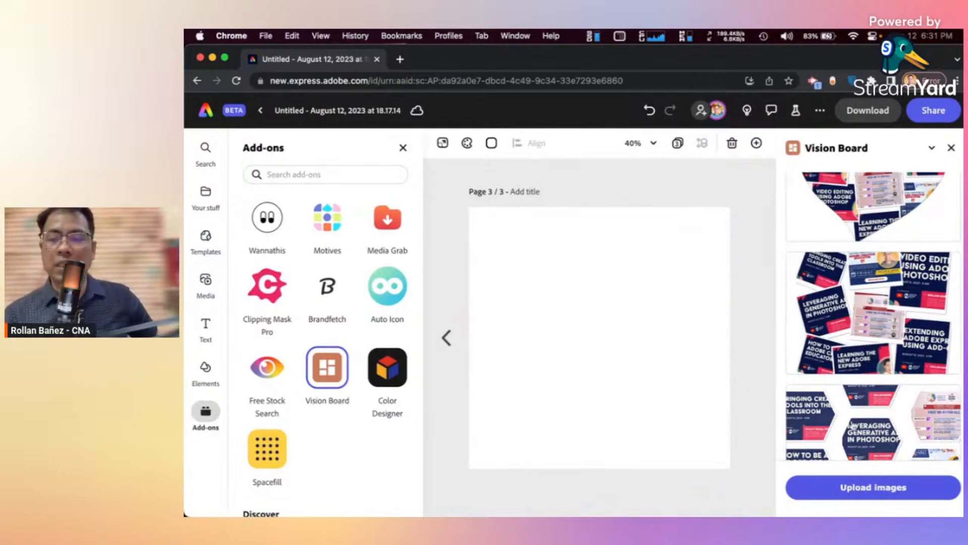
click(835, 417)
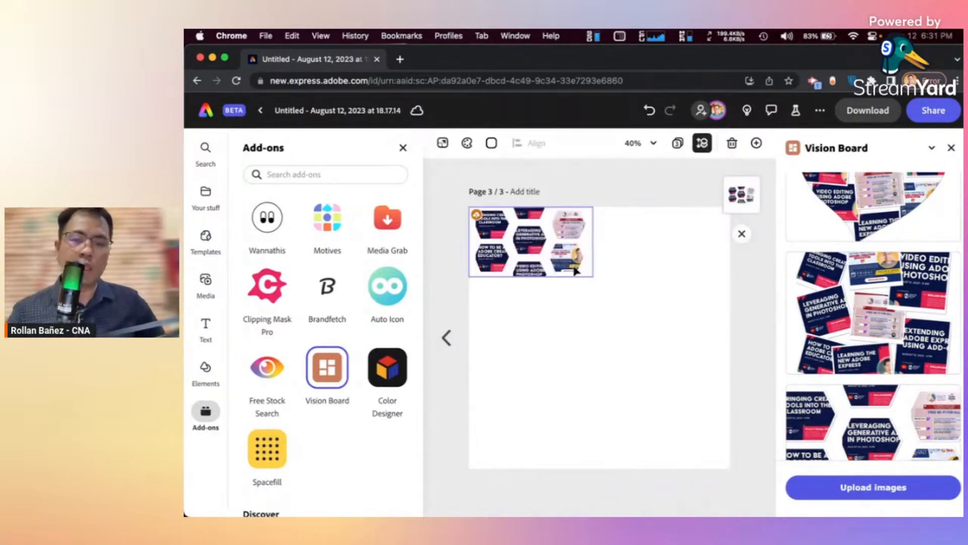
drag(591, 277, 707, 387)
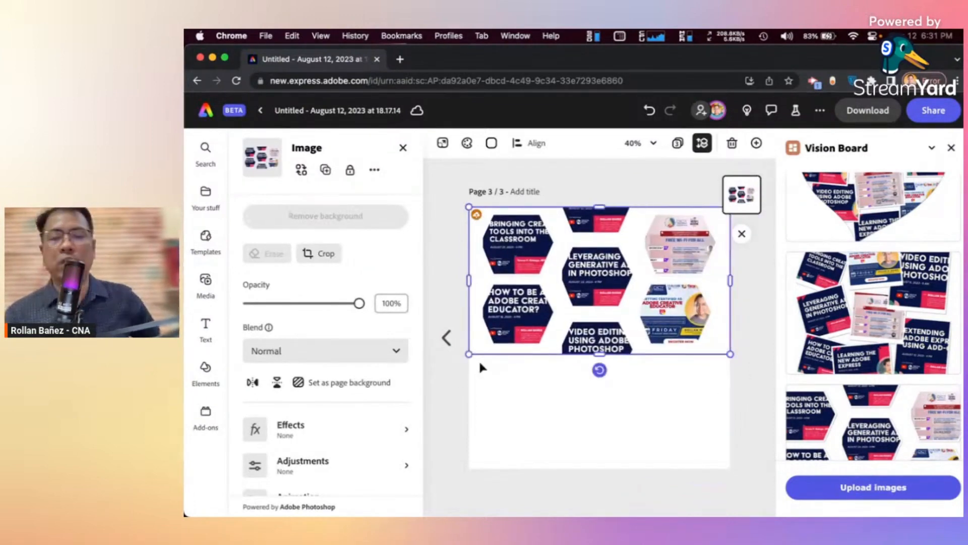
double_click(510, 339)
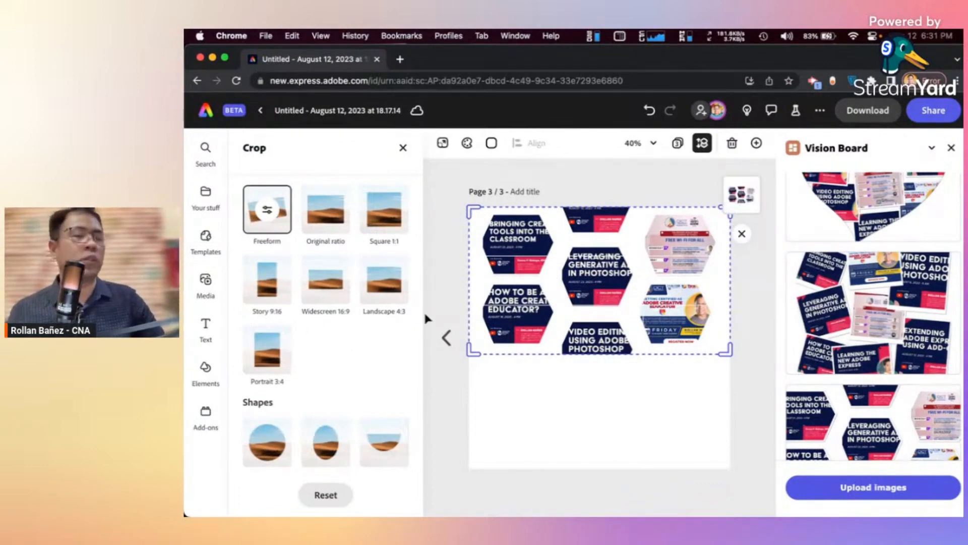
click(438, 315)
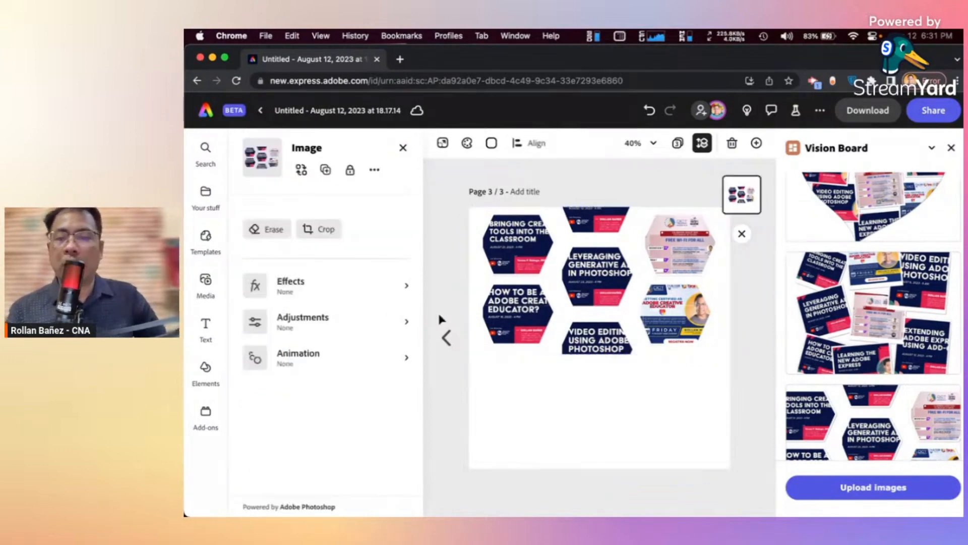
click(439, 316)
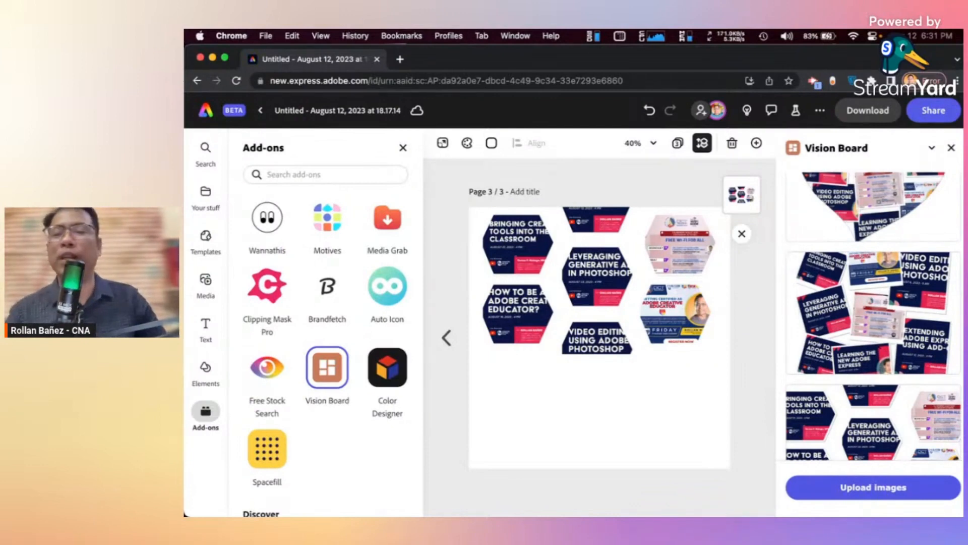
Close the Vision Board add-on and delete the hexagon layout from page 3
click(951, 148)
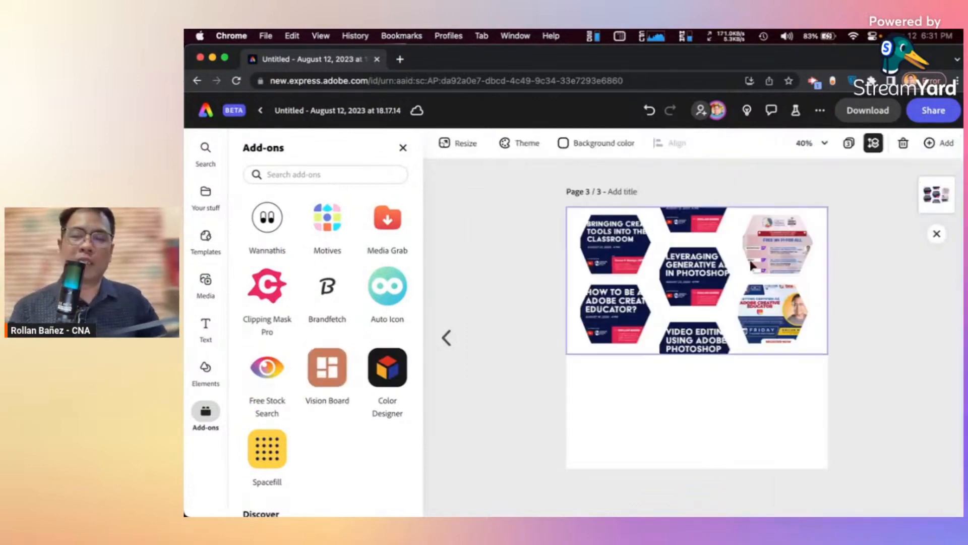
click(706, 290)
key(Delete)
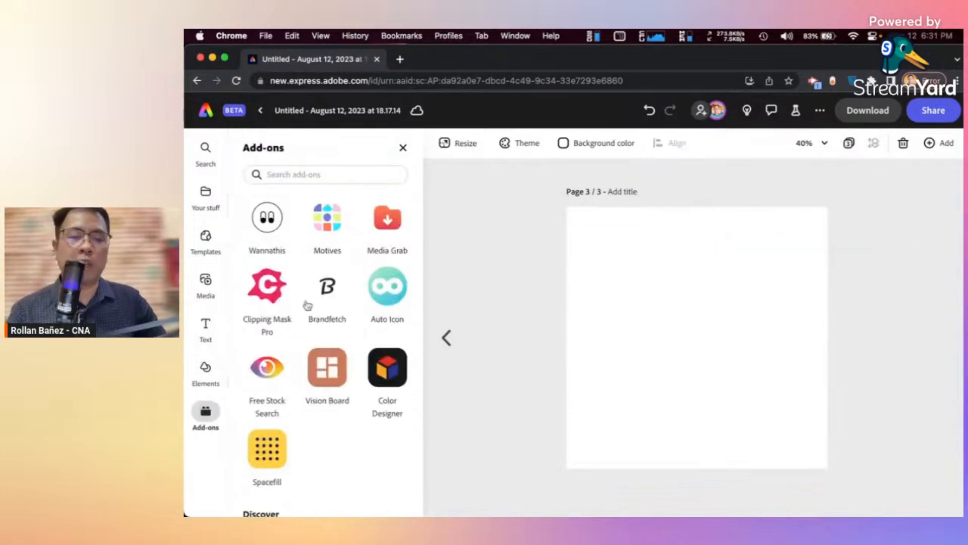
Reopen the Vision Board add-on and set up a Combined pattern of Paw and Bird shapes
click(326, 384)
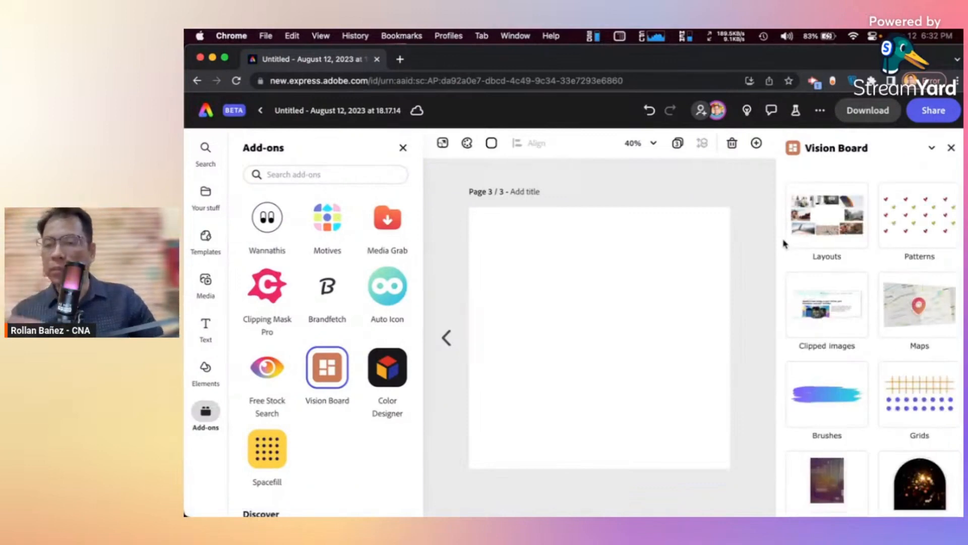
click(921, 224)
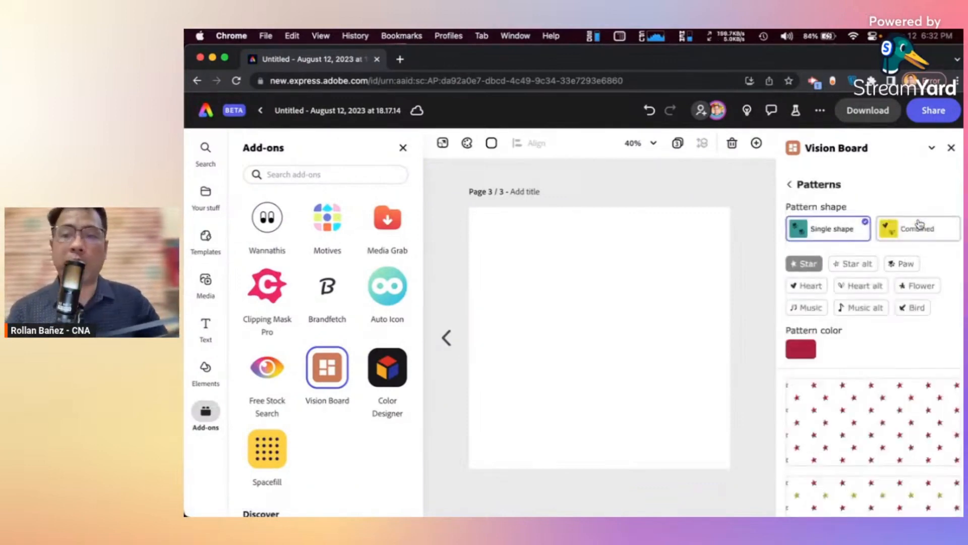
scroll(872, 352, down, 3)
scroll(852, 348, up, 3)
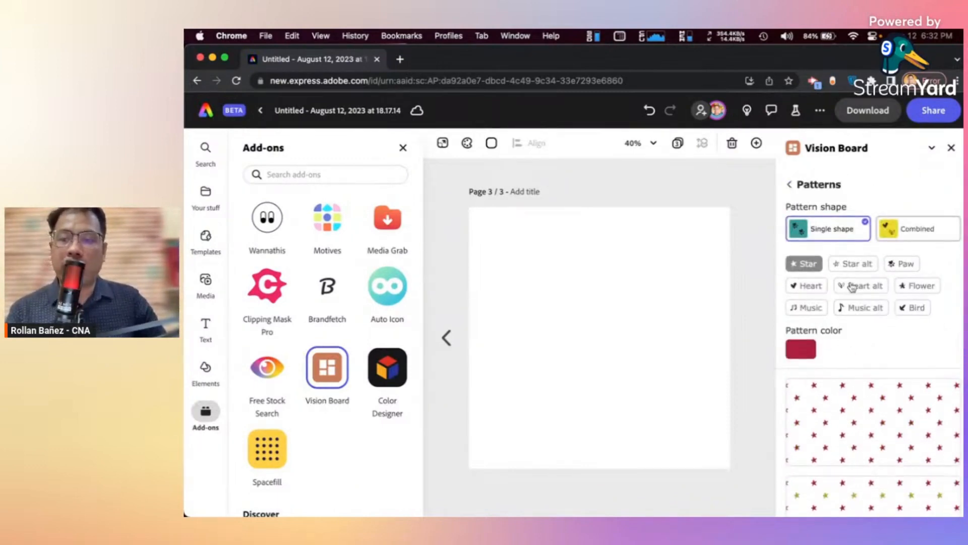
click(859, 307)
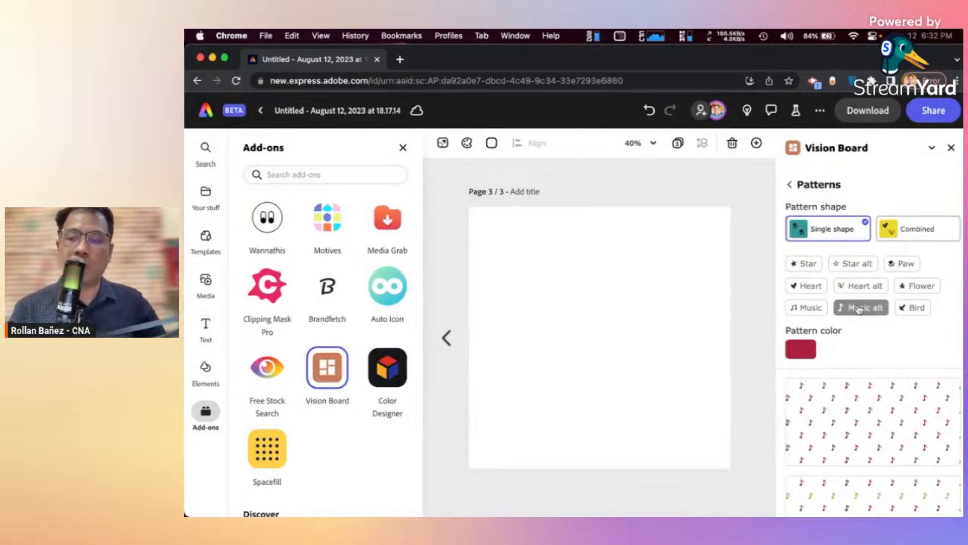
click(918, 310)
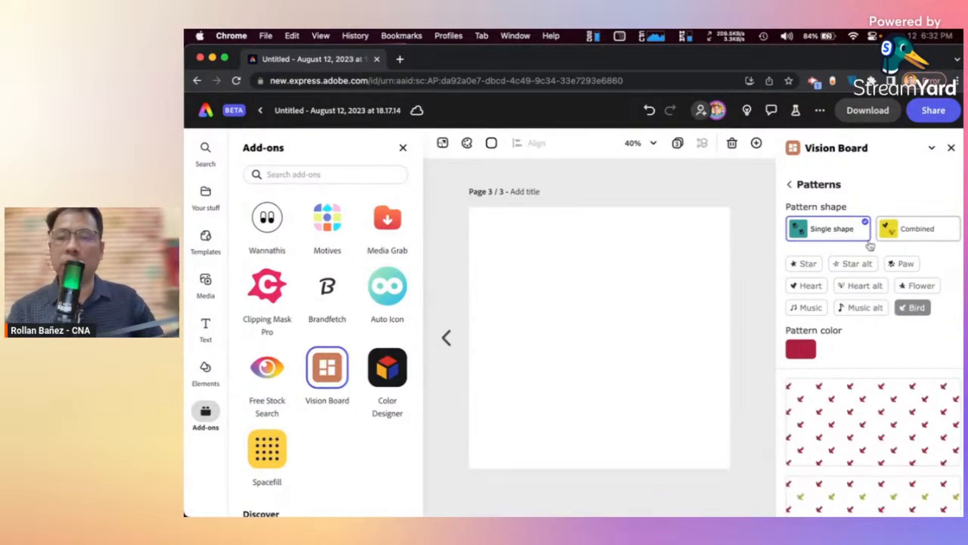
click(911, 229)
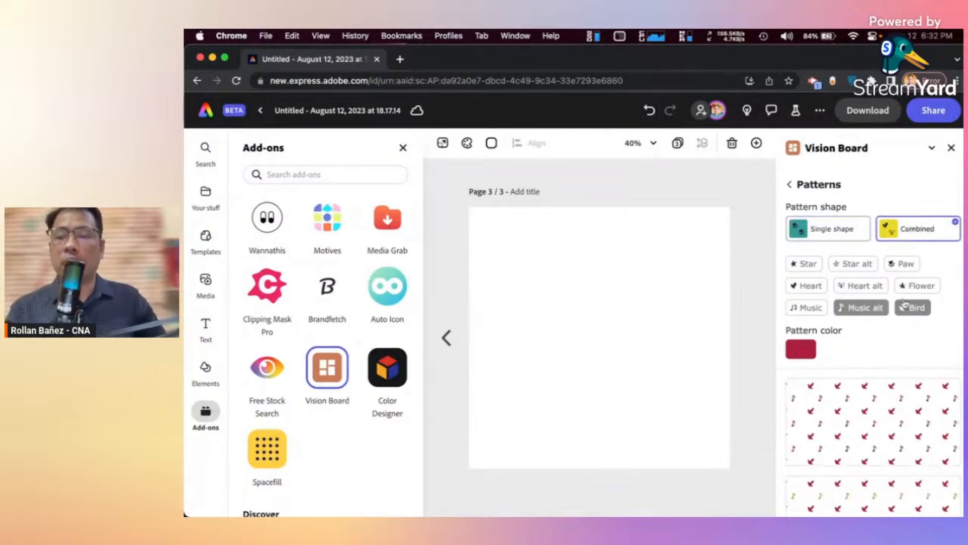
click(899, 264)
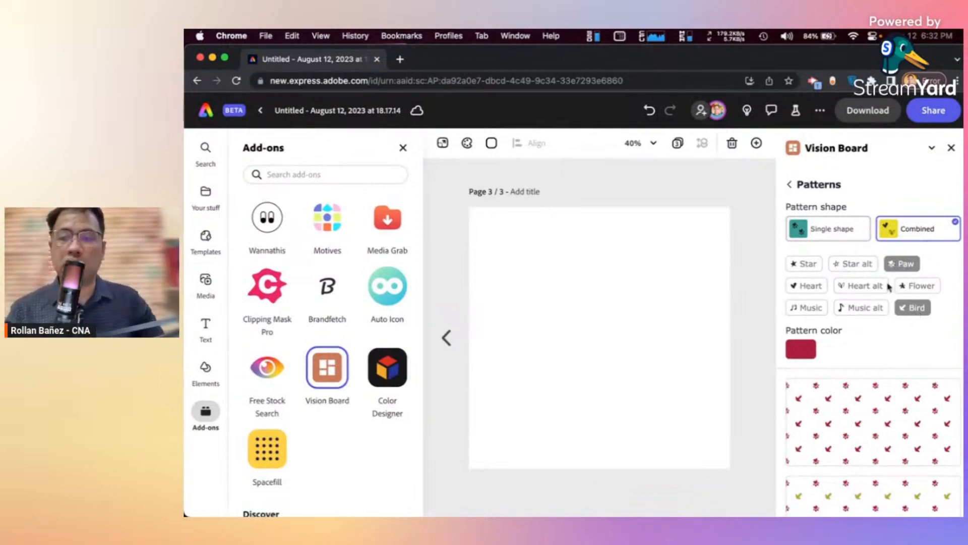
Insert the pattern with red paws and pale birds on page 3, align it to the top-left corner and enlarge it to cover the page
scroll(872, 322, down, 3)
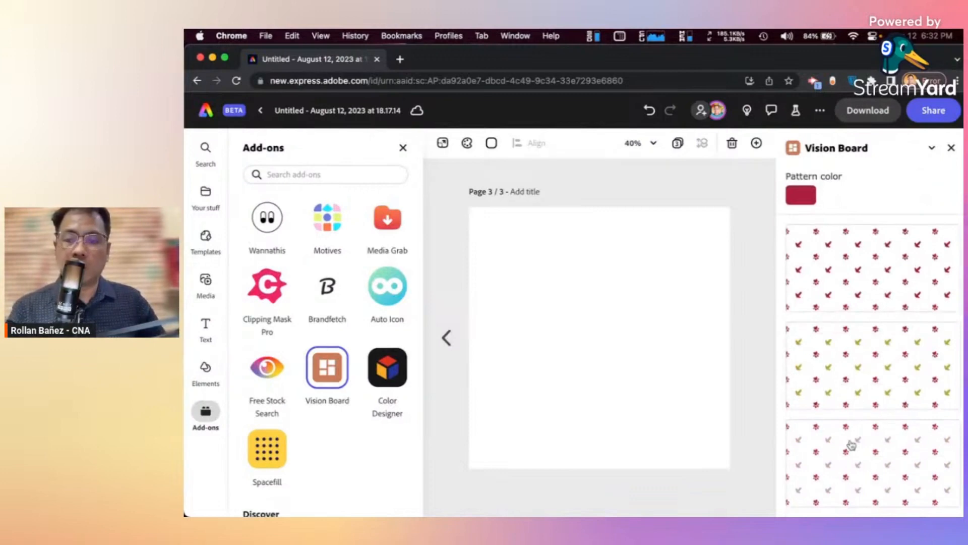
drag(719, 399, 600, 336)
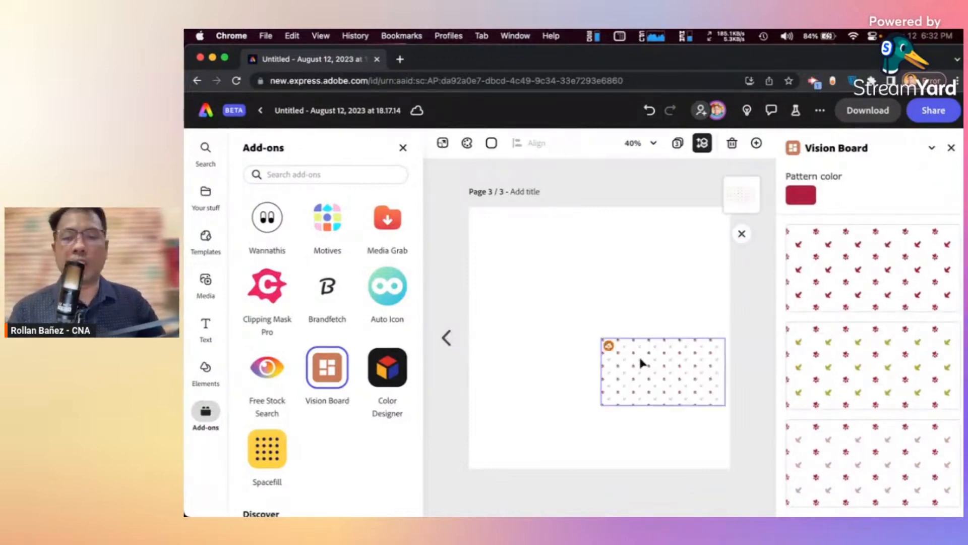
drag(641, 362, 505, 222)
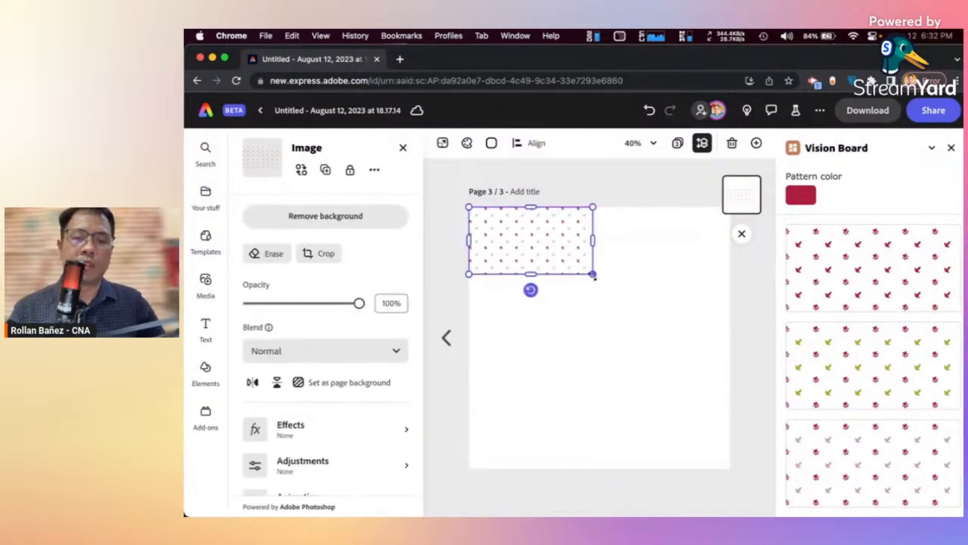
drag(593, 275, 777, 468)
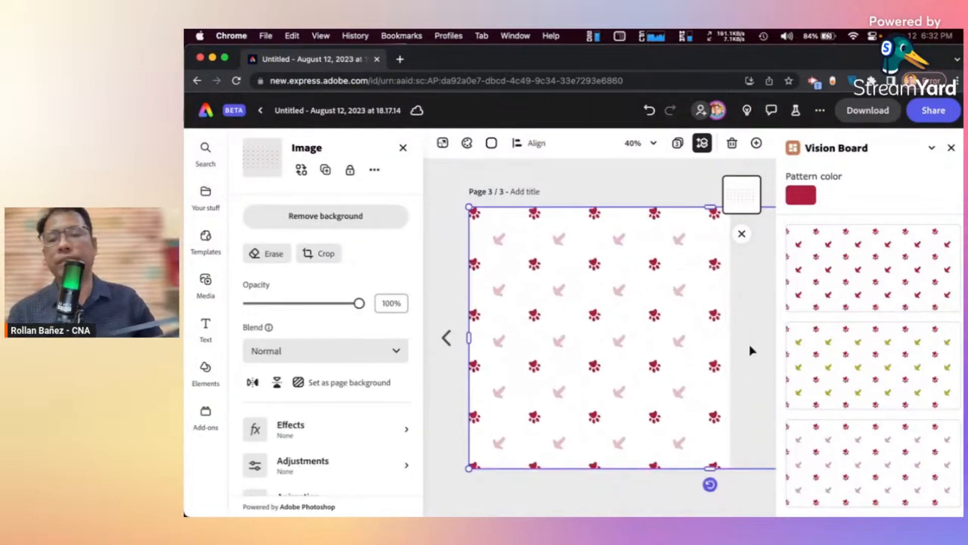
Change the color of the combined paw and bird pattern to turquoise, RGB 33, 182, 202
click(877, 300)
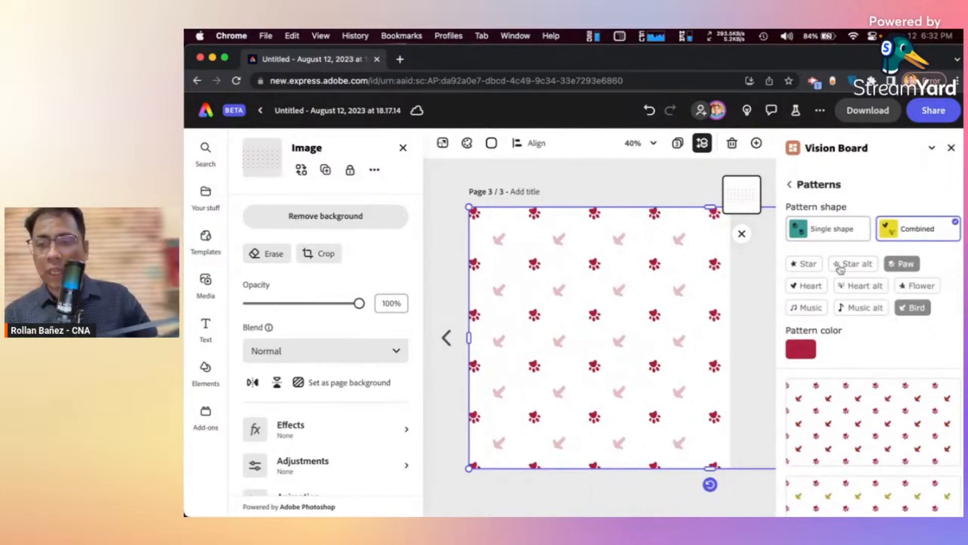
click(804, 355)
click(867, 441)
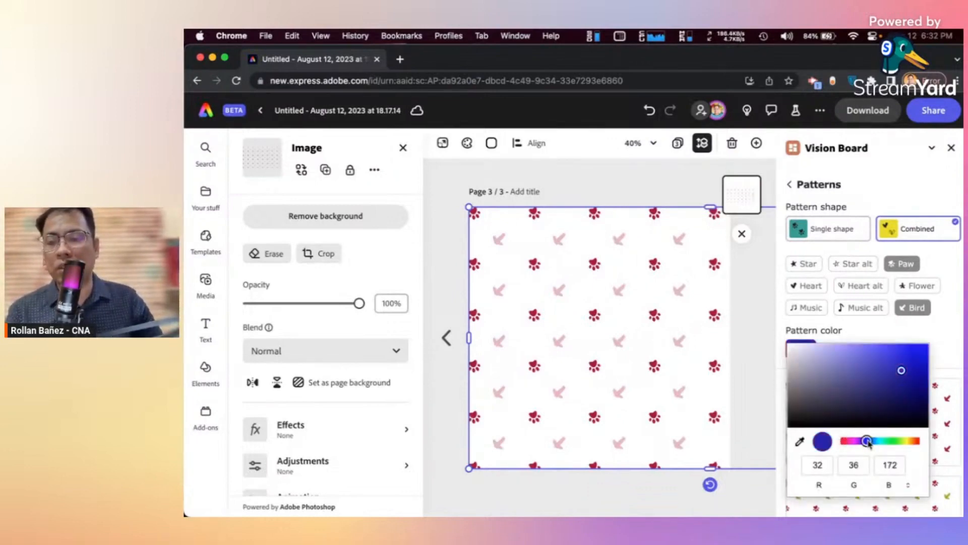
click(878, 441)
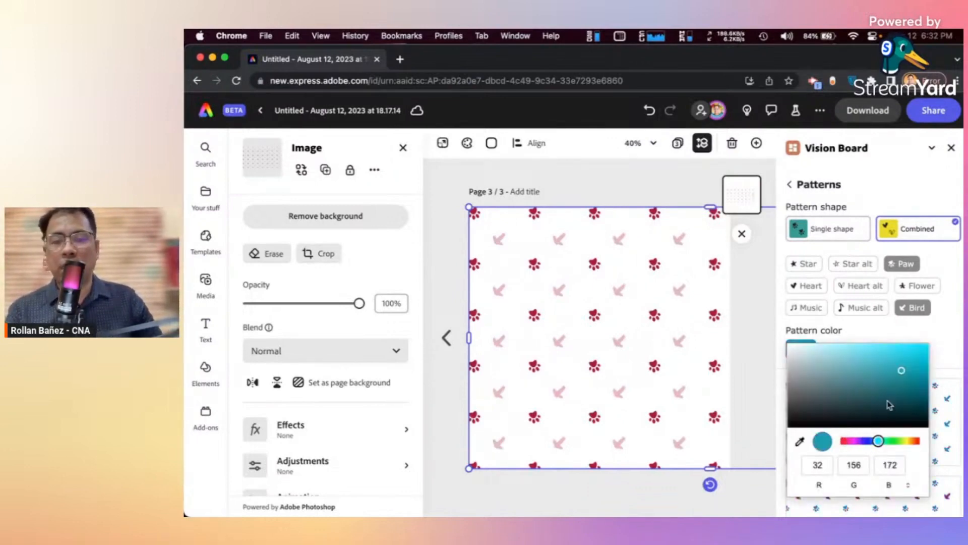
click(905, 362)
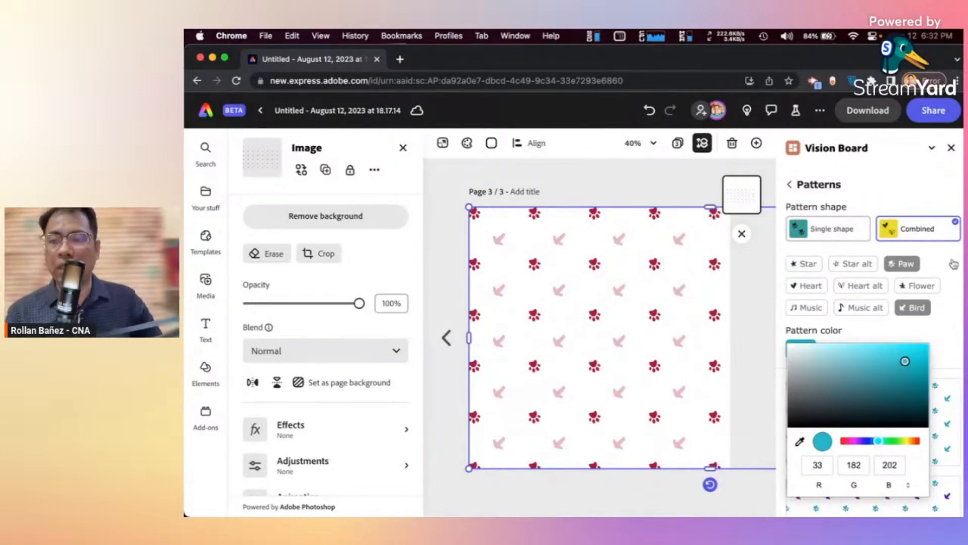
click(954, 264)
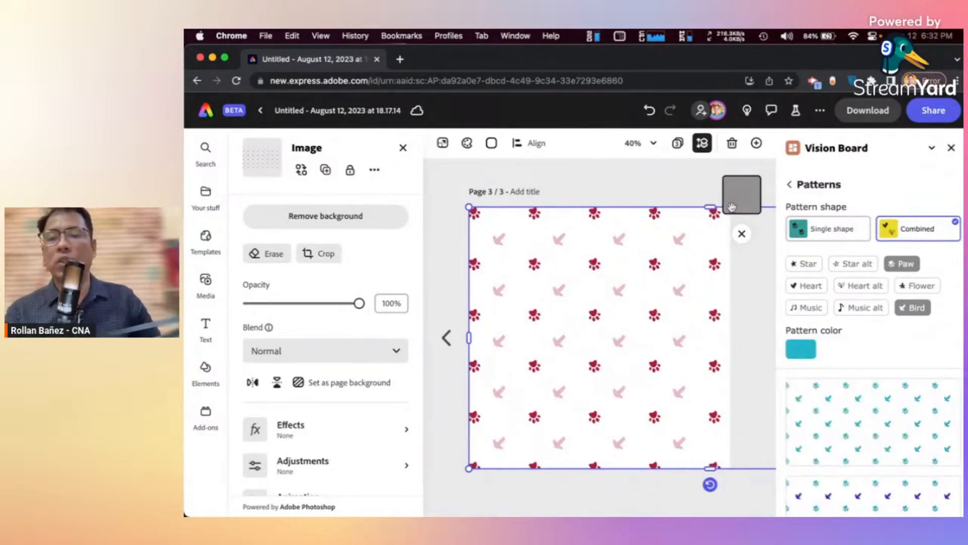
click(657, 196)
click(790, 186)
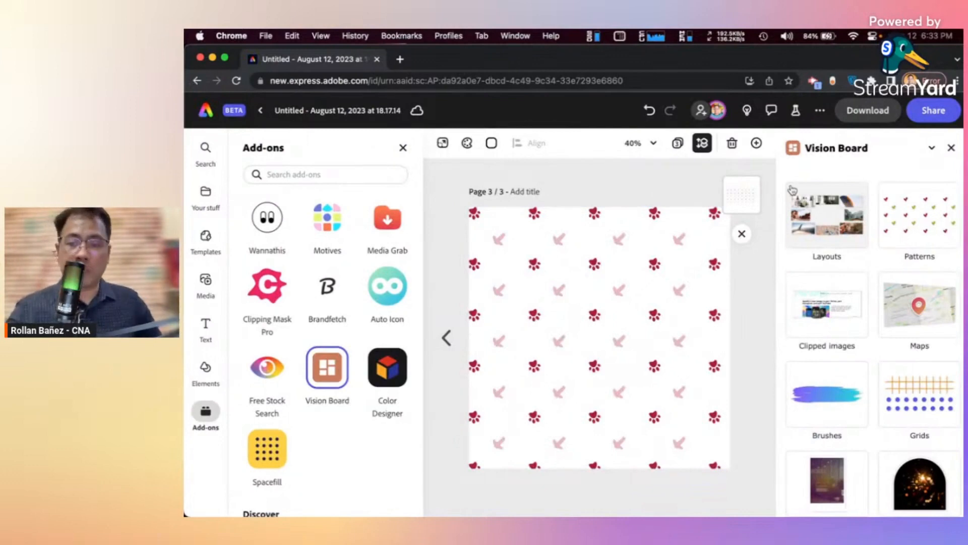
click(822, 316)
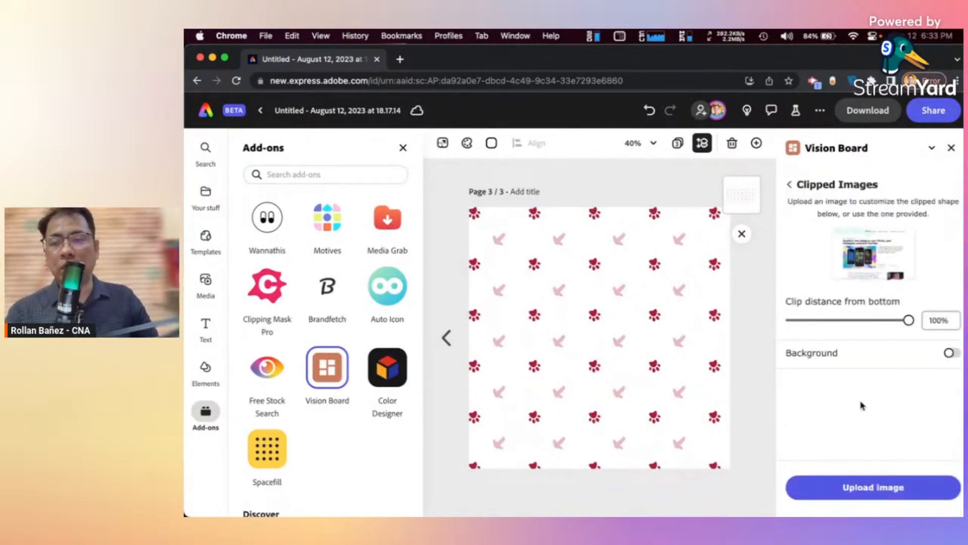
click(853, 488)
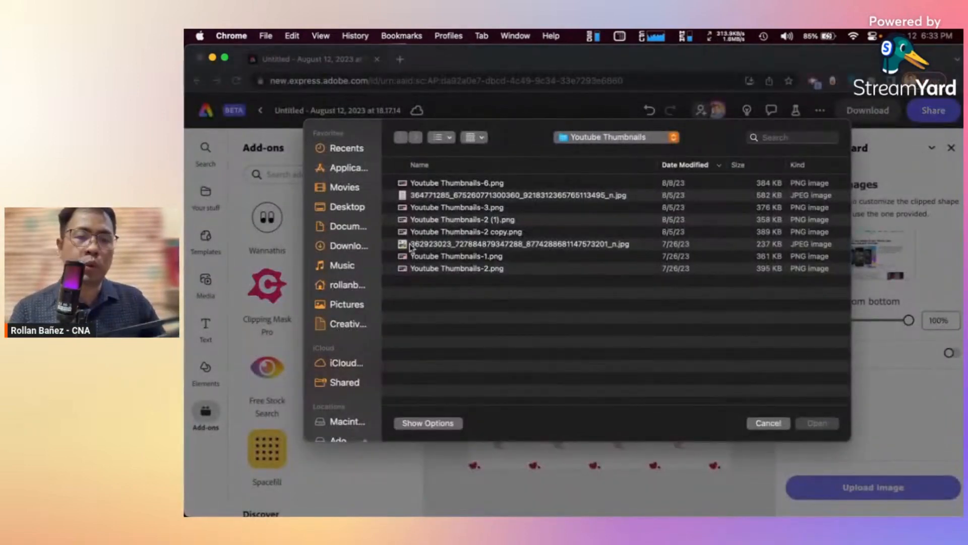
click(439, 198)
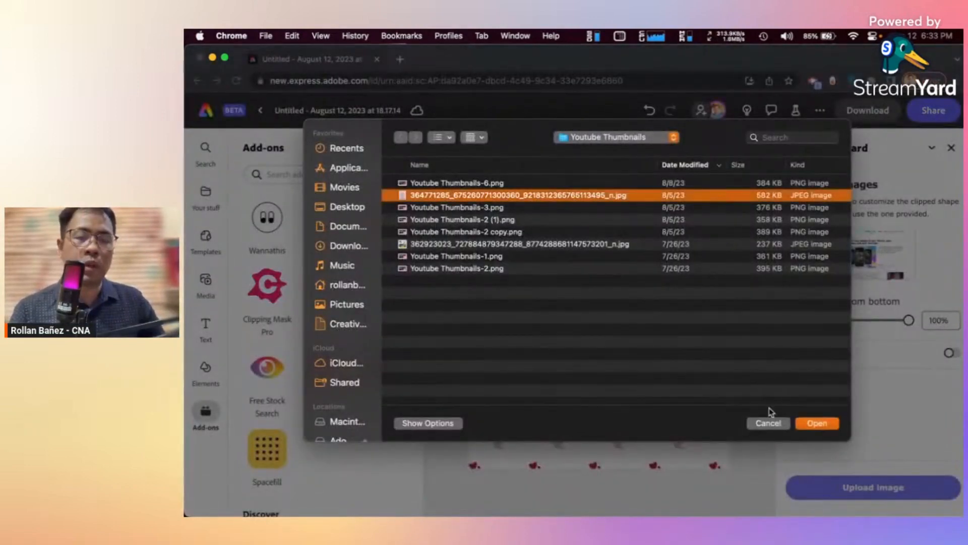
click(804, 423)
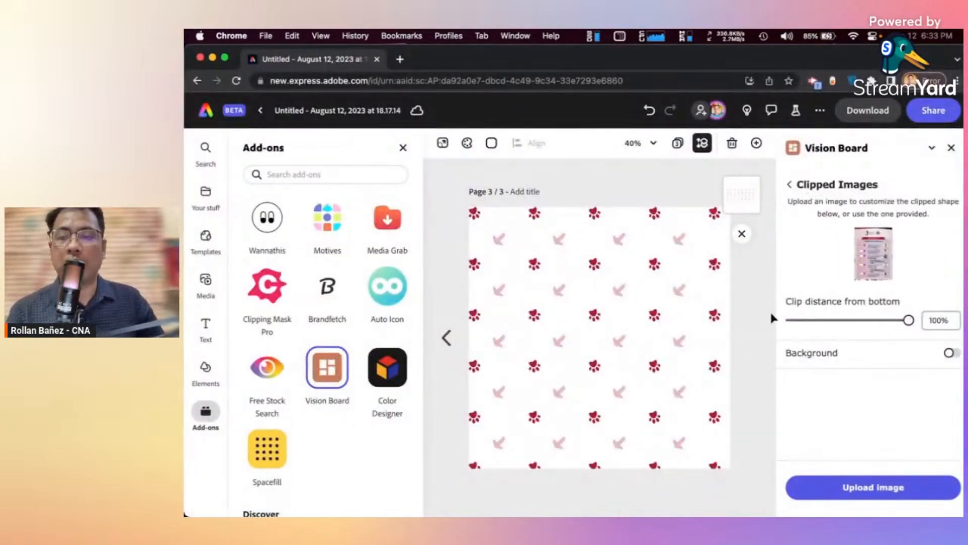
Enable the clipped image's background and set its clip distance from bottom to 75%
click(953, 353)
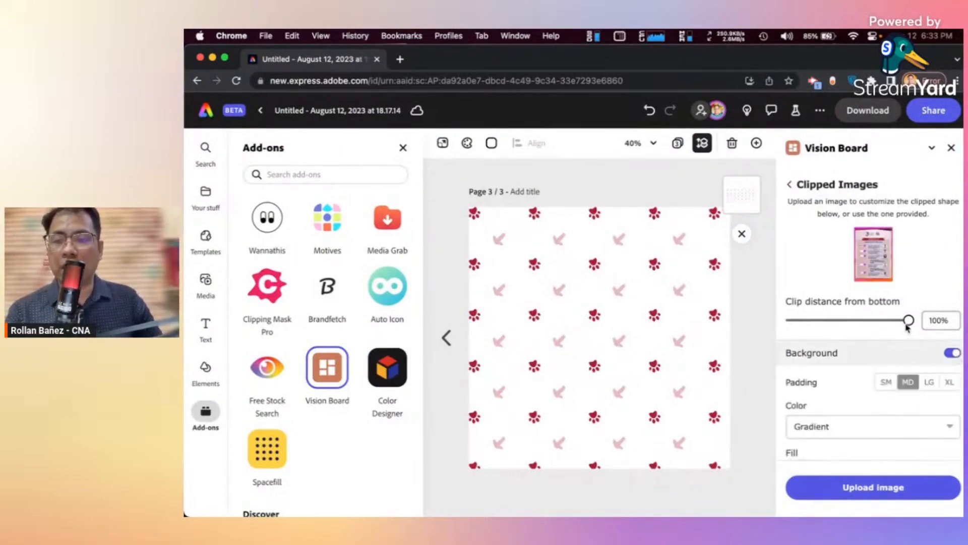
drag(906, 321, 880, 326)
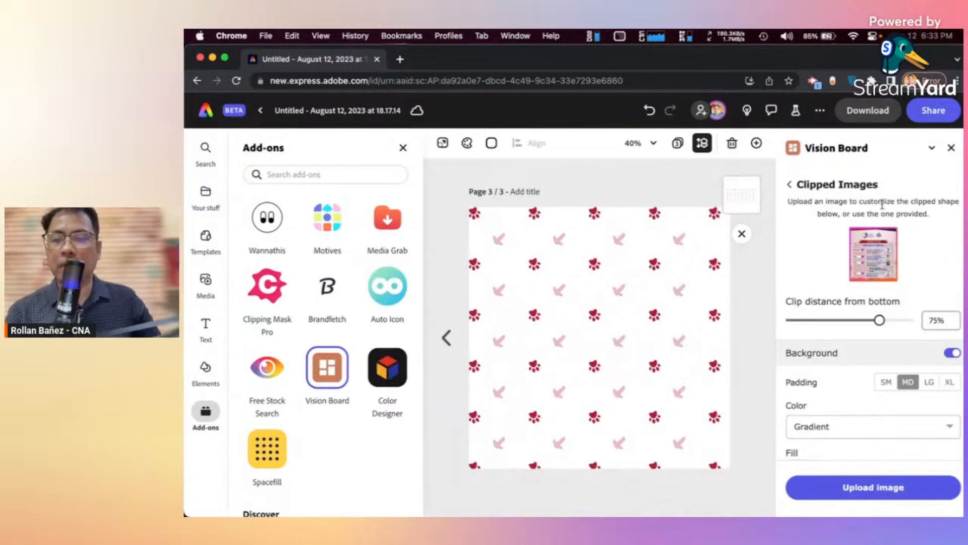
click(865, 265)
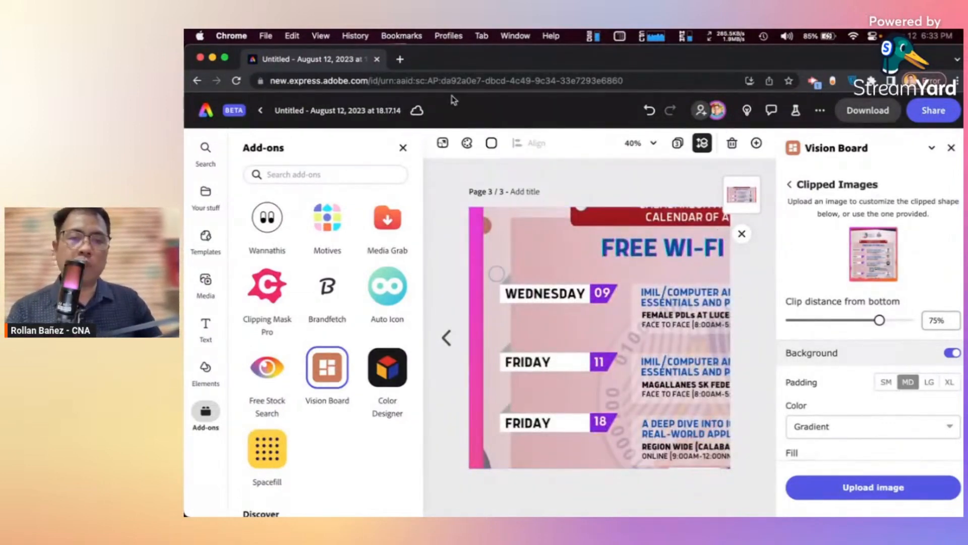
click(650, 112)
click(622, 262)
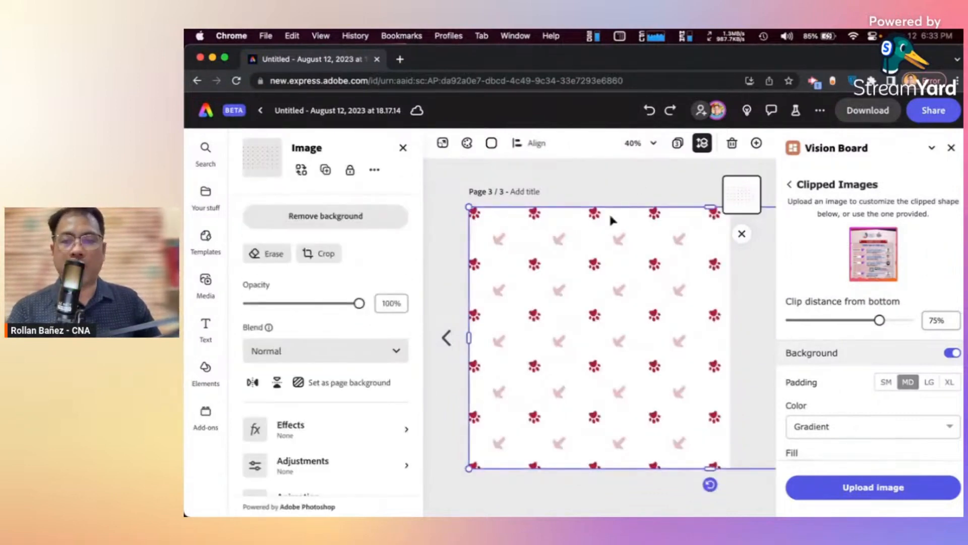
click(606, 165)
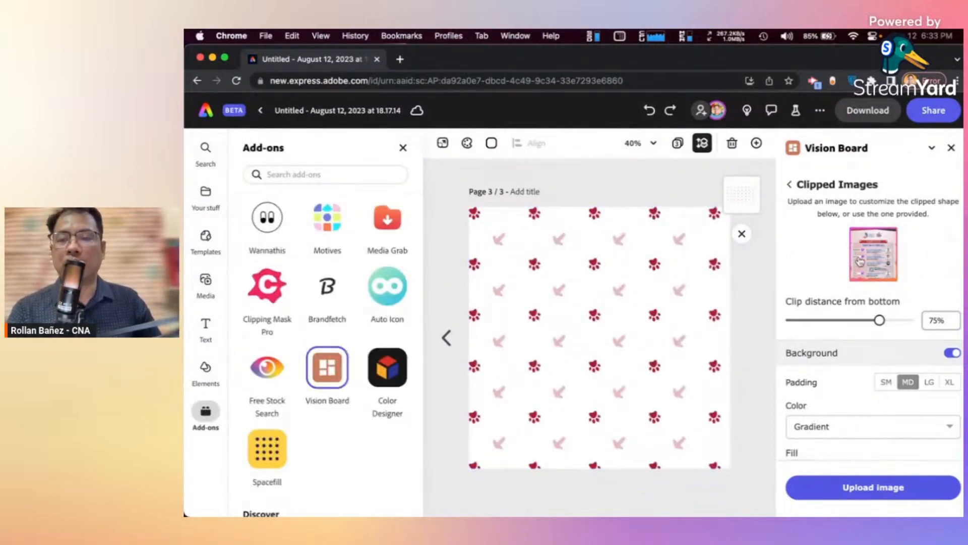
Drop the clipped image onto the pattern on page 3 and delete the combined image to clear the page
drag(860, 261, 683, 293)
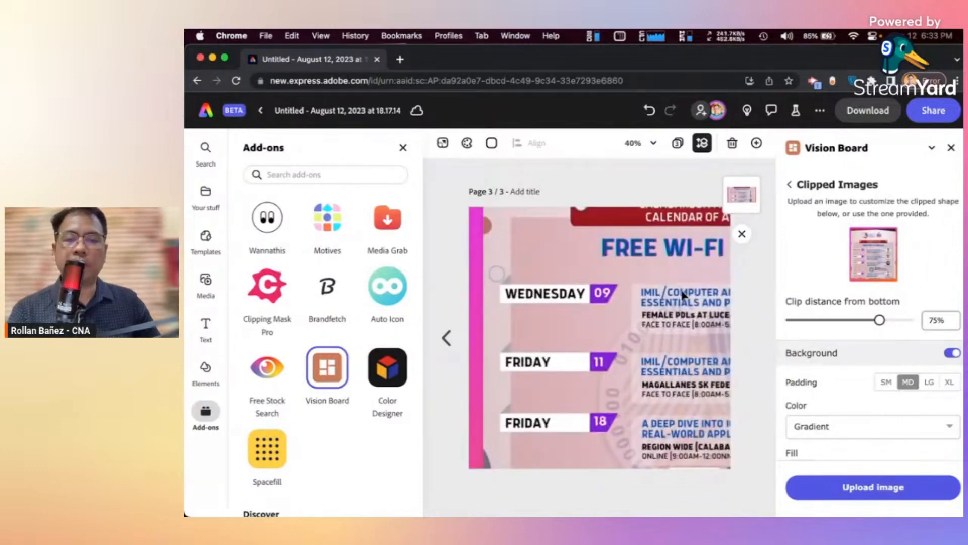
click(631, 301)
key(Delete)
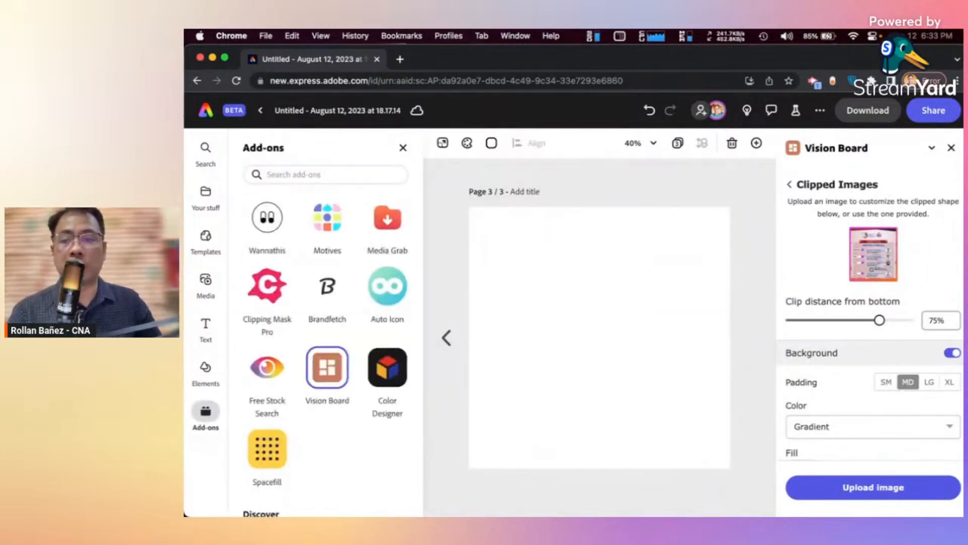
Insert the clipped image on the empty page 3, enlarge it to almost the full page width and align it with the page's upper edge
drag(873, 255, 508, 254)
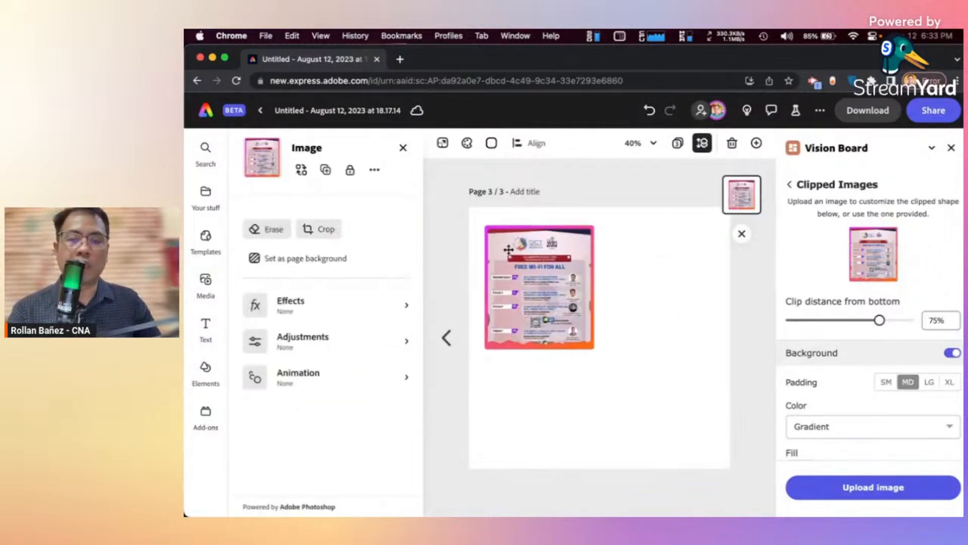
drag(600, 357, 730, 503)
drag(594, 360, 583, 343)
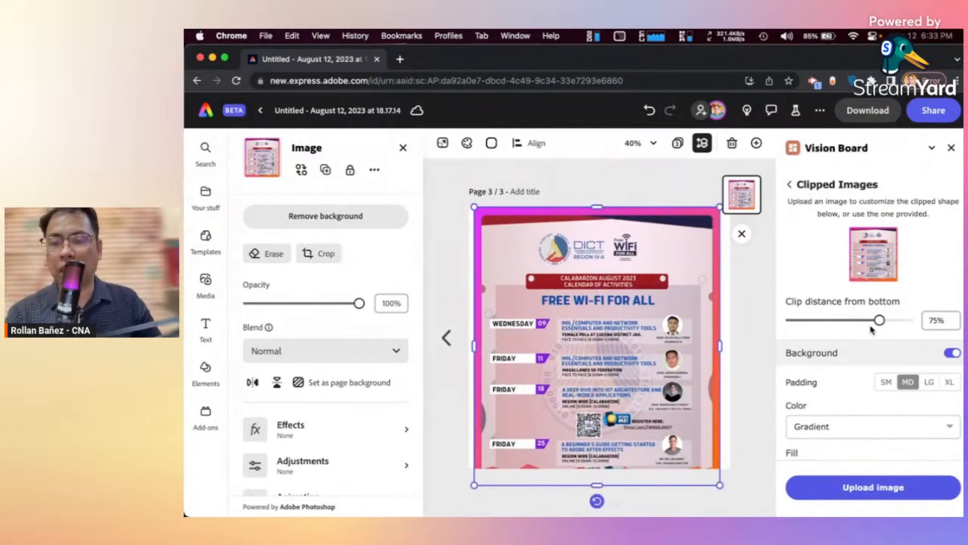
Set the clipped image preview to 50% clip distance, LG background padding and a solid Color background
drag(879, 322, 850, 321)
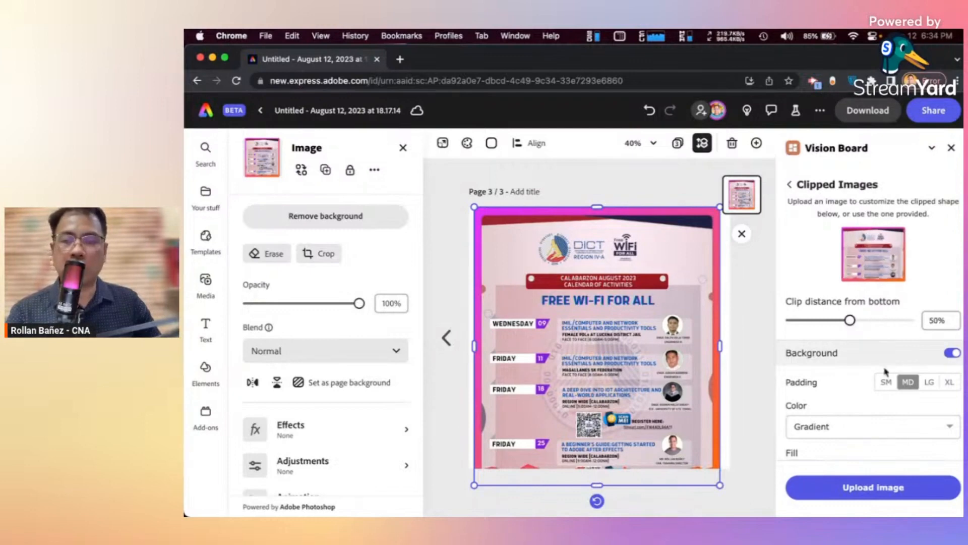
click(928, 383)
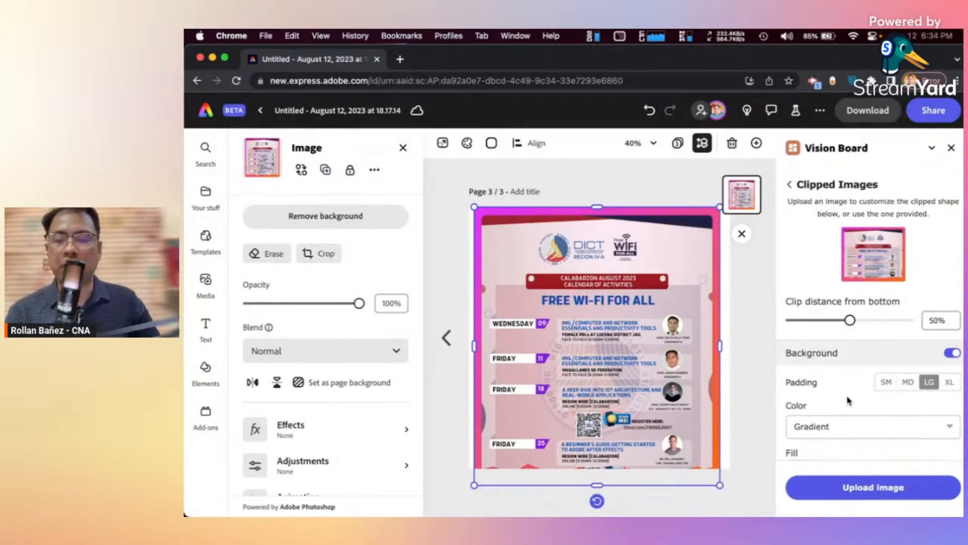
click(832, 426)
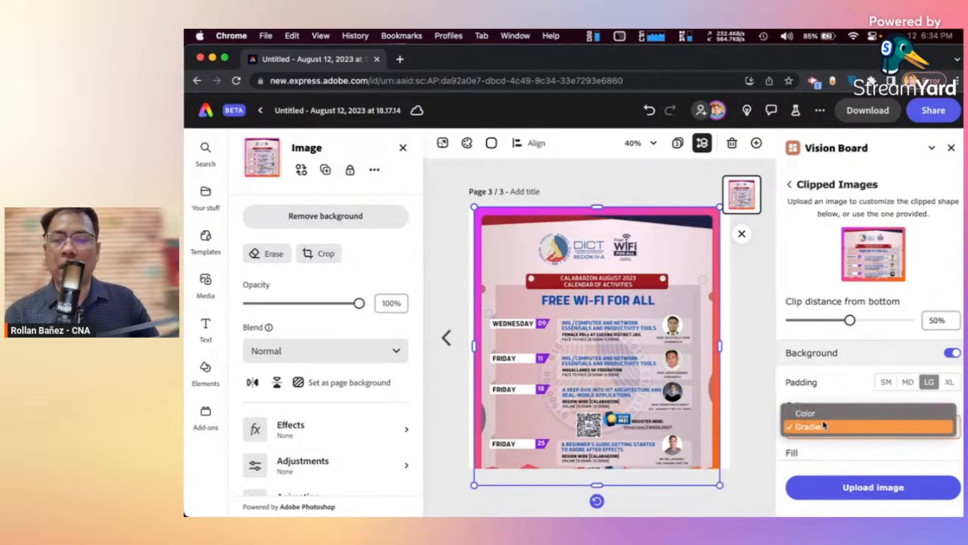
click(824, 418)
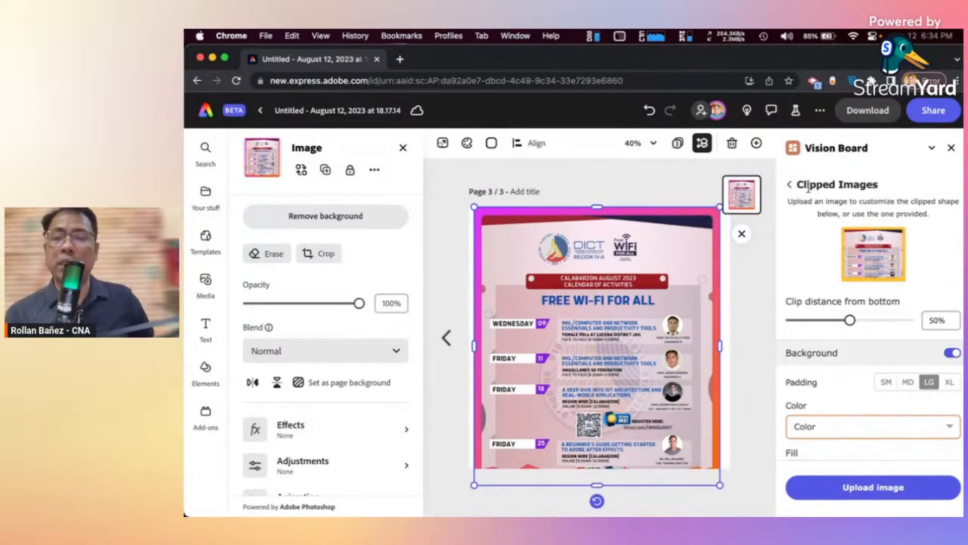
Leave the Clipped Images settings and delete the clipped image from page 3
click(789, 185)
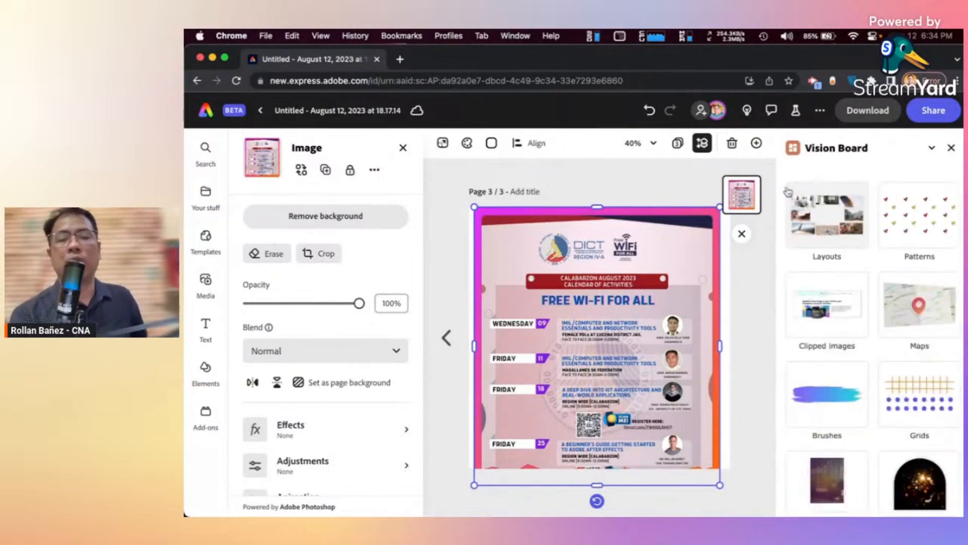
key(Delete)
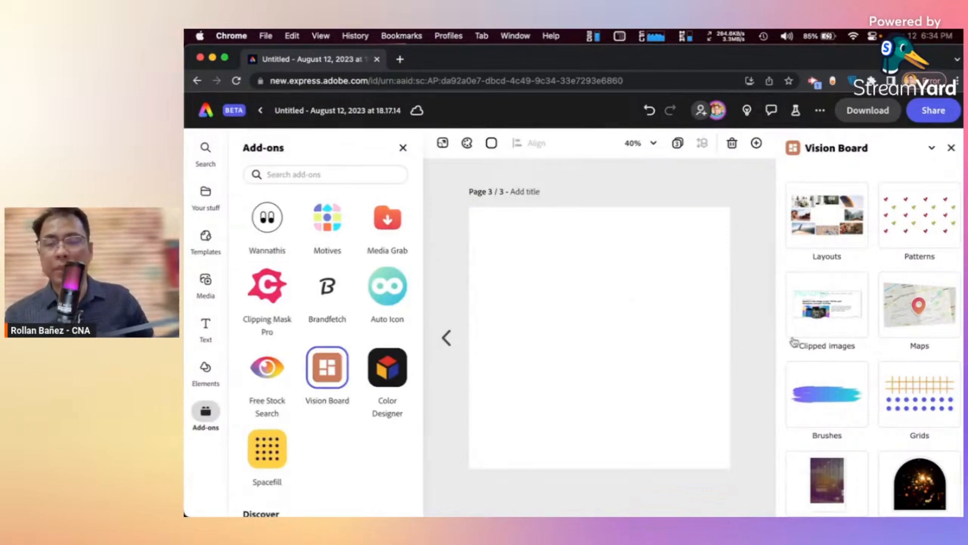
Insert the folded map from the add-on's Maps on page 3, using the Regular theme with its marker shown
click(900, 324)
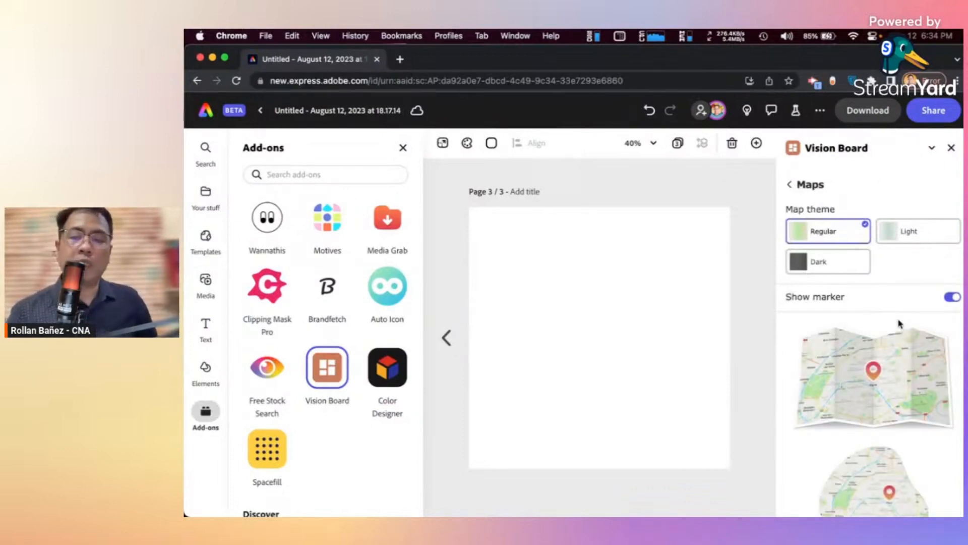
scroll(897, 358, down, 5)
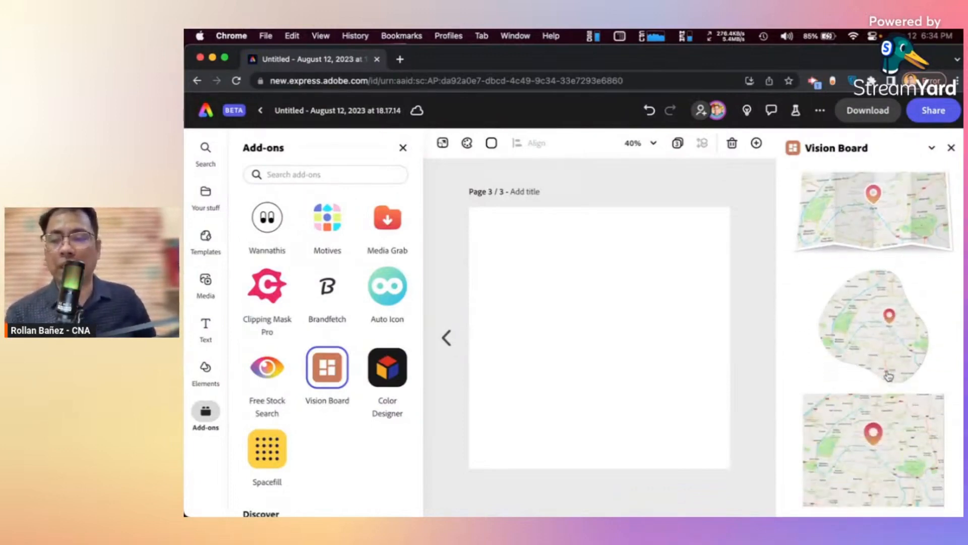
scroll(888, 376, up, 2)
scroll(889, 375, up, 1)
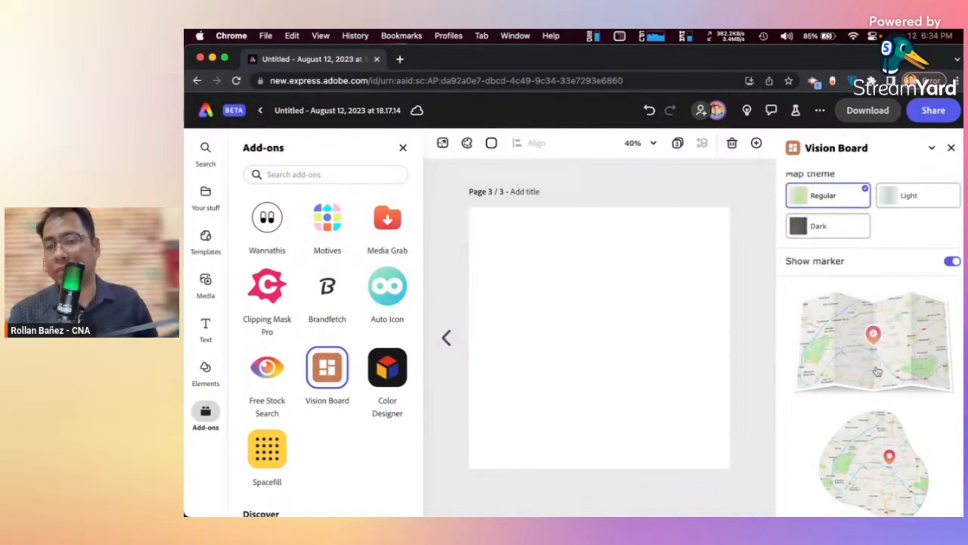
click(877, 372)
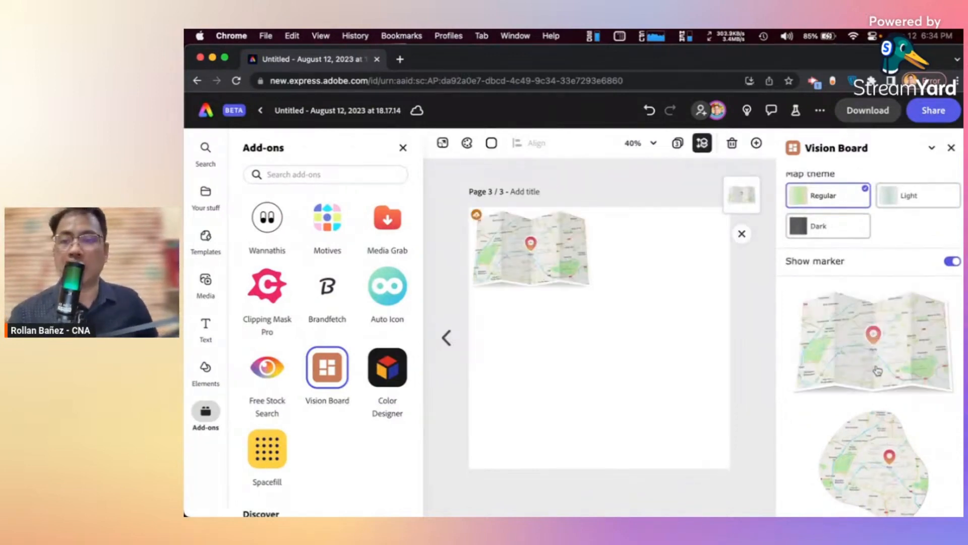
Enlarge the folded map beyond the width of page 3, shift it to center the marker and deselect it
scroll(877, 340, up, 2)
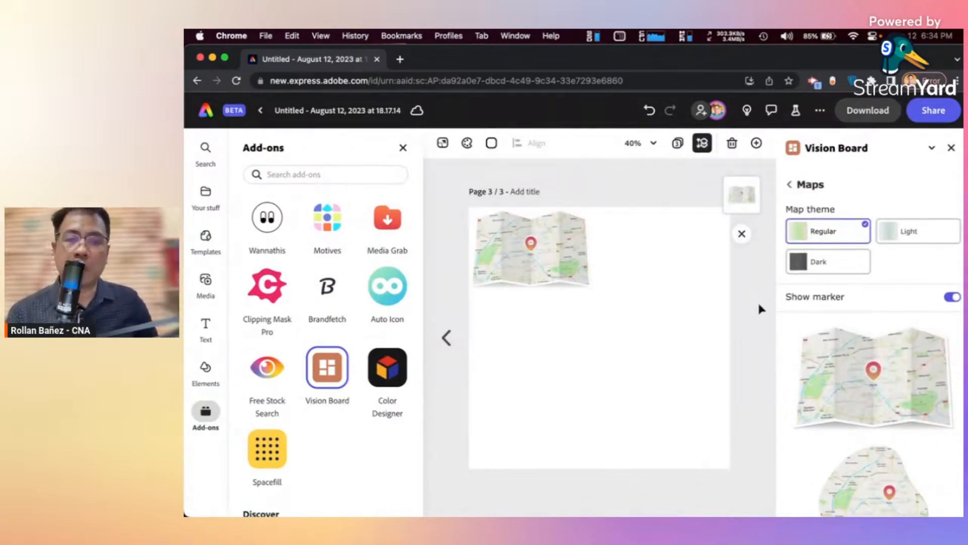
click(576, 274)
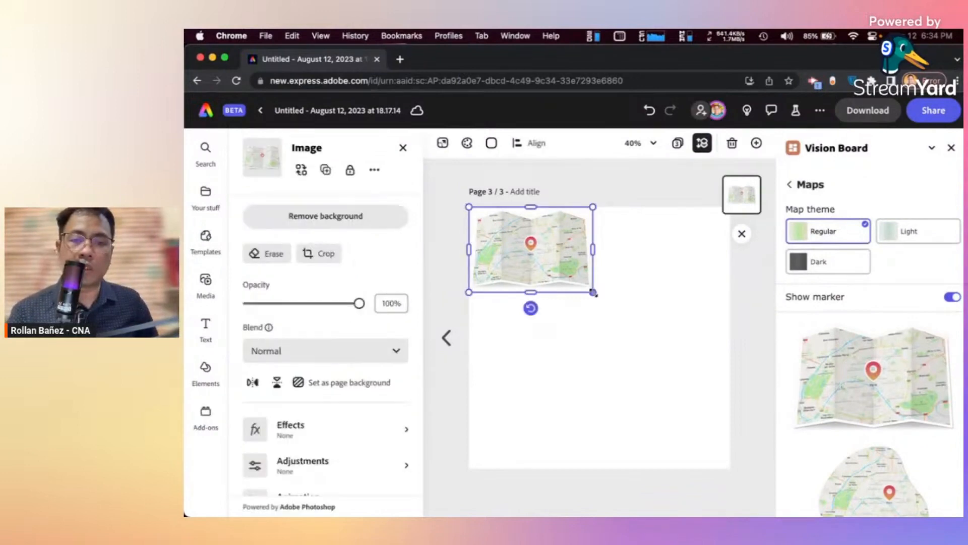
drag(593, 291, 774, 480)
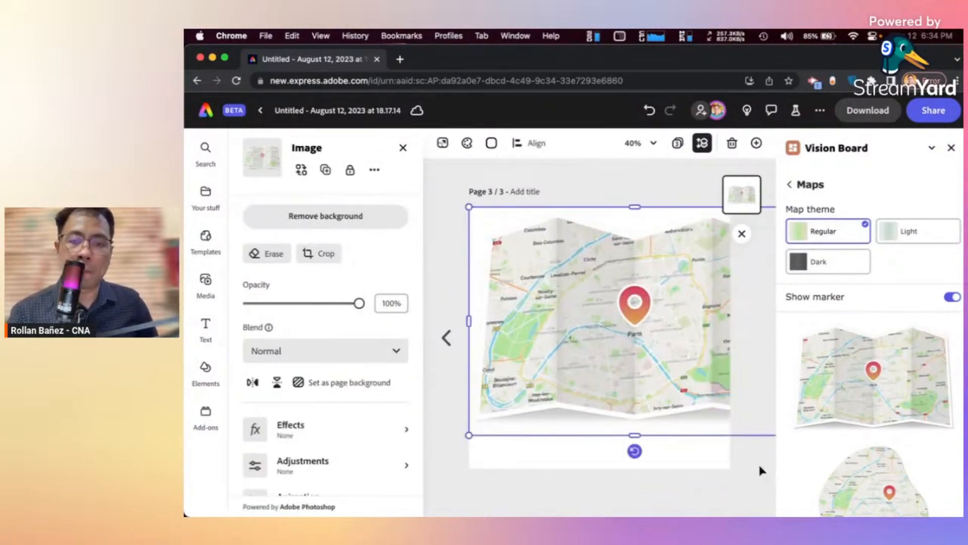
drag(667, 389, 648, 398)
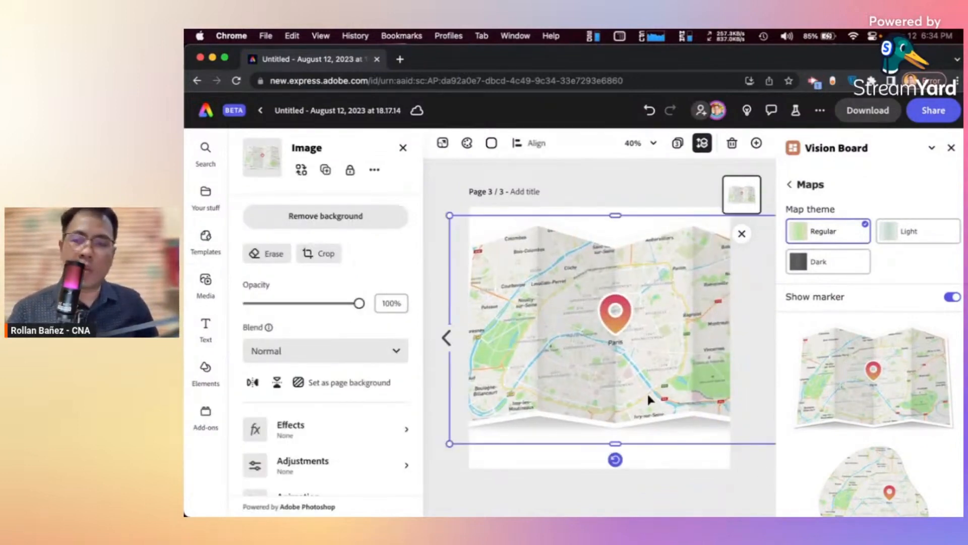
scroll(885, 373, down, 3)
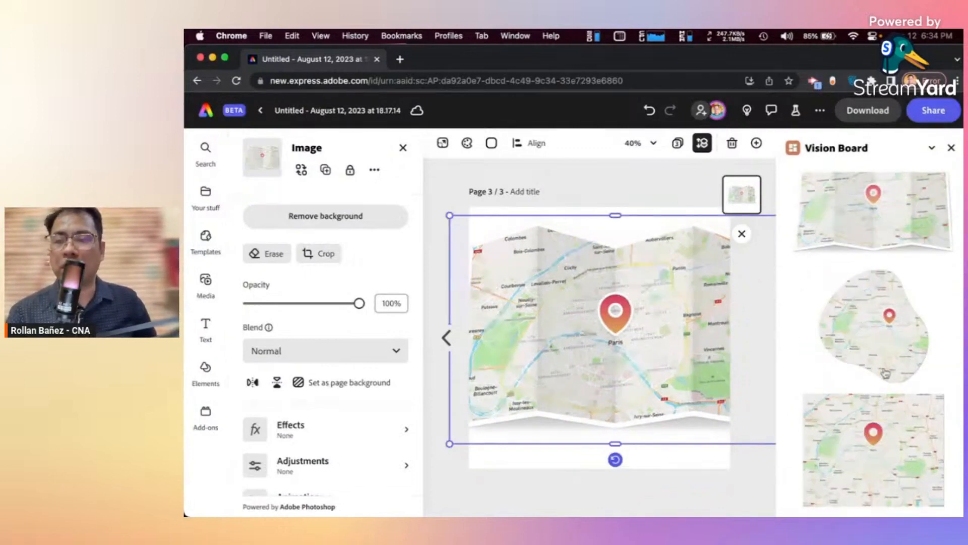
scroll(885, 373, up, 3)
click(579, 200)
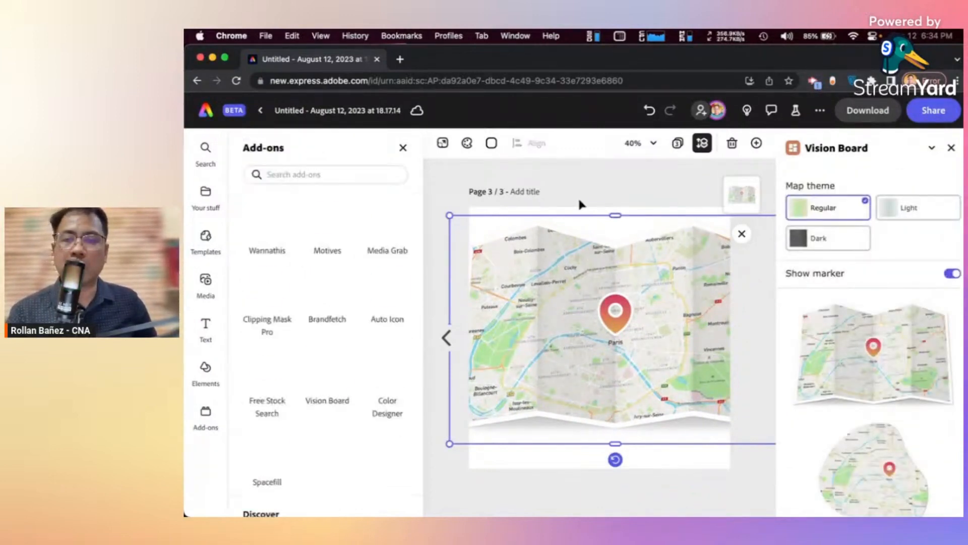
Insert extra copies of the folded map on page 3 and delete the small duplicates again
click(575, 291)
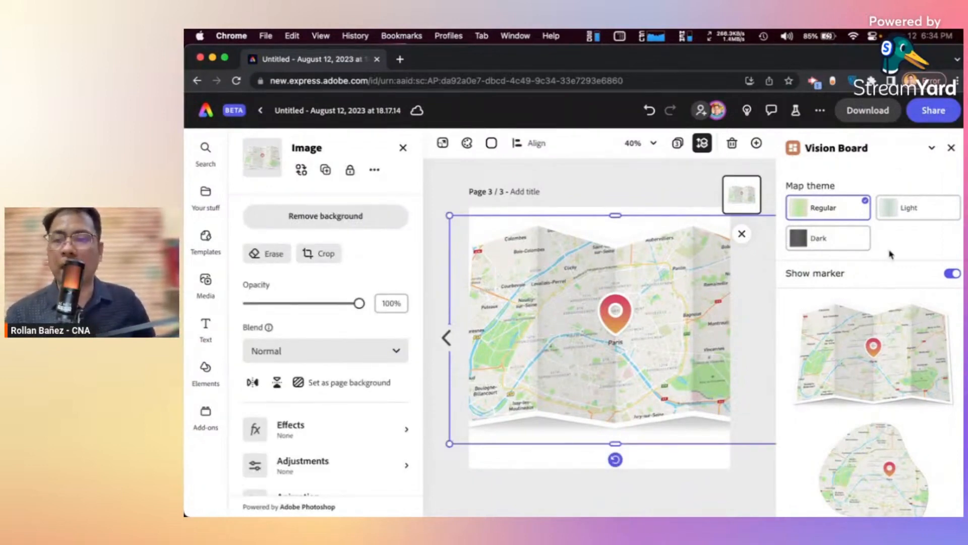
scroll(880, 302, down, 3)
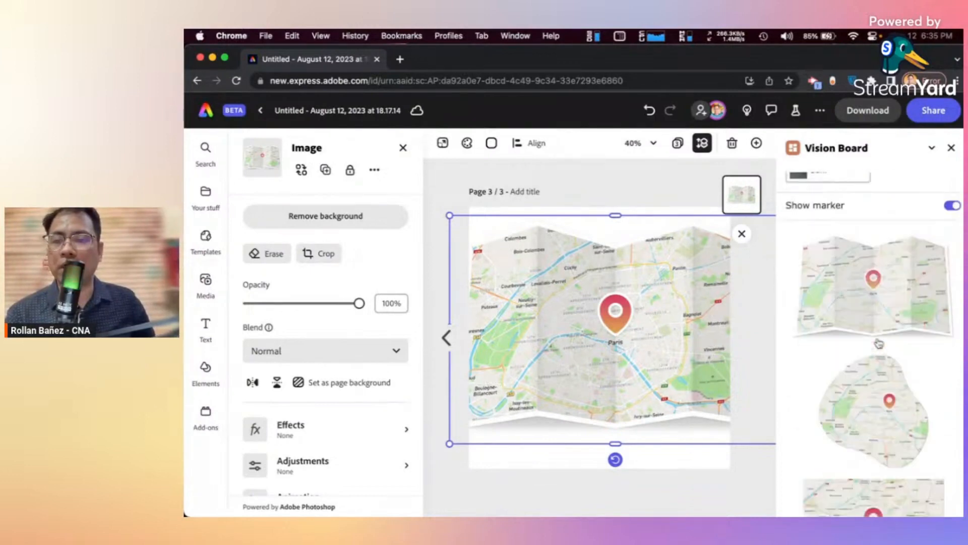
click(843, 246)
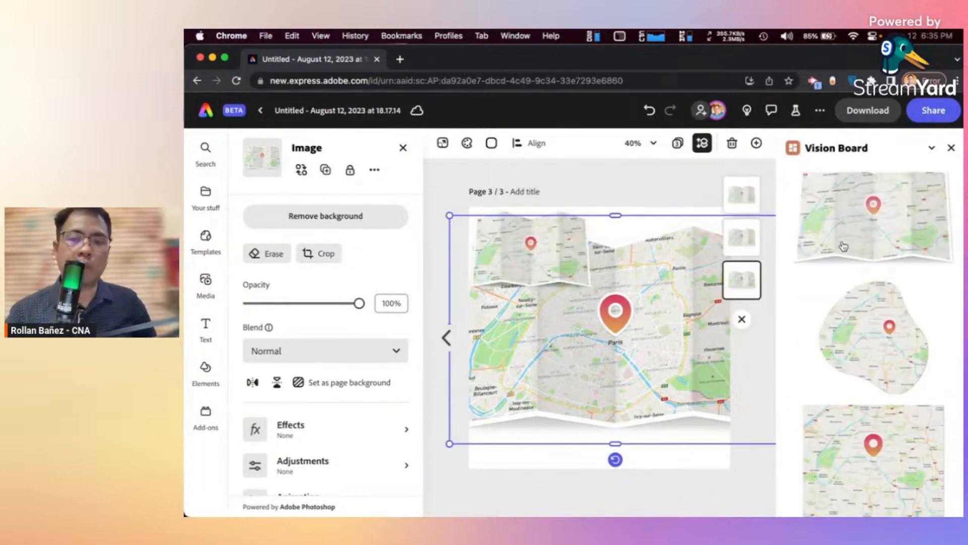
click(509, 273)
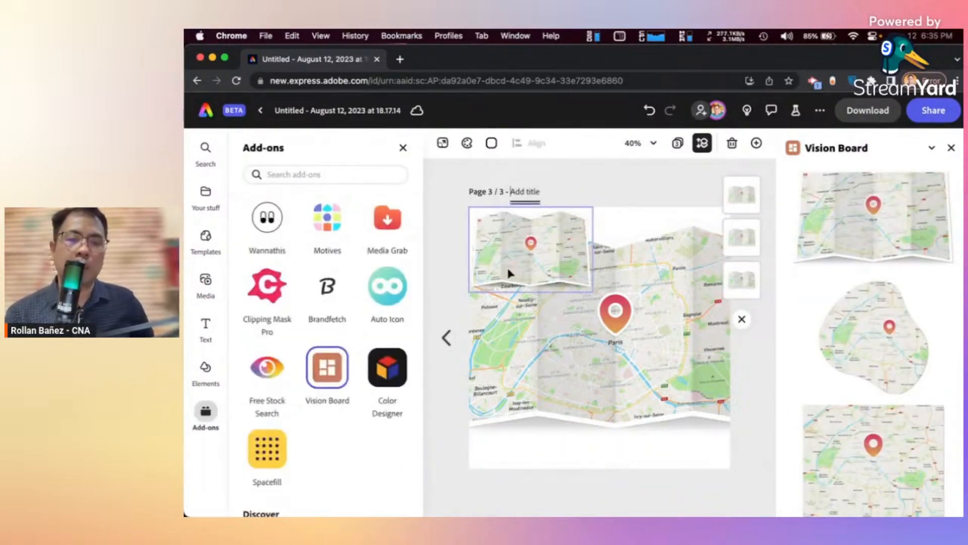
key(Delete)
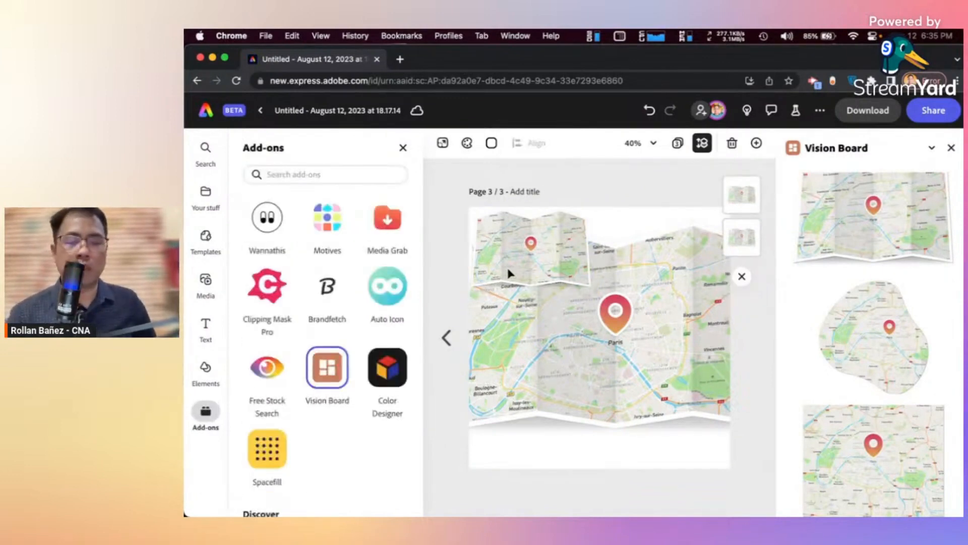
click(510, 274)
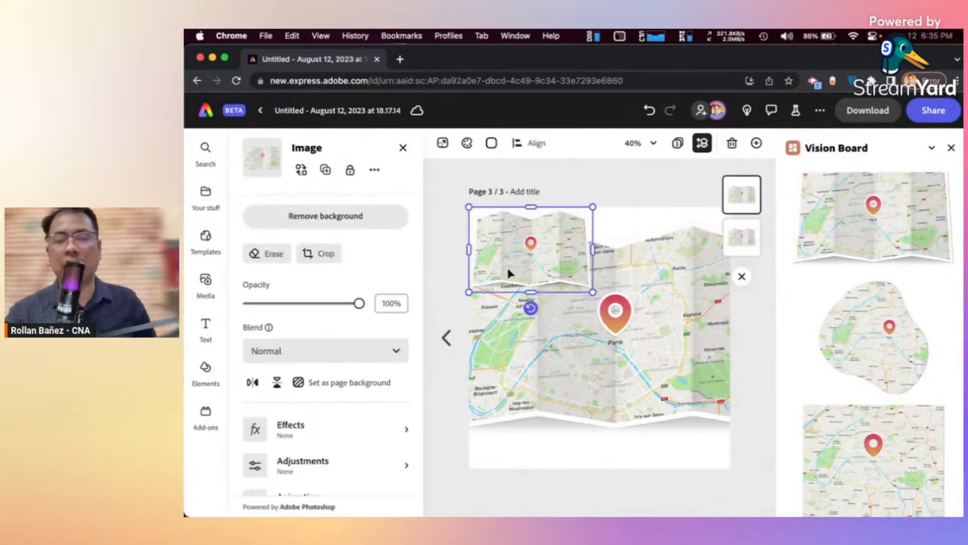
key(Delete)
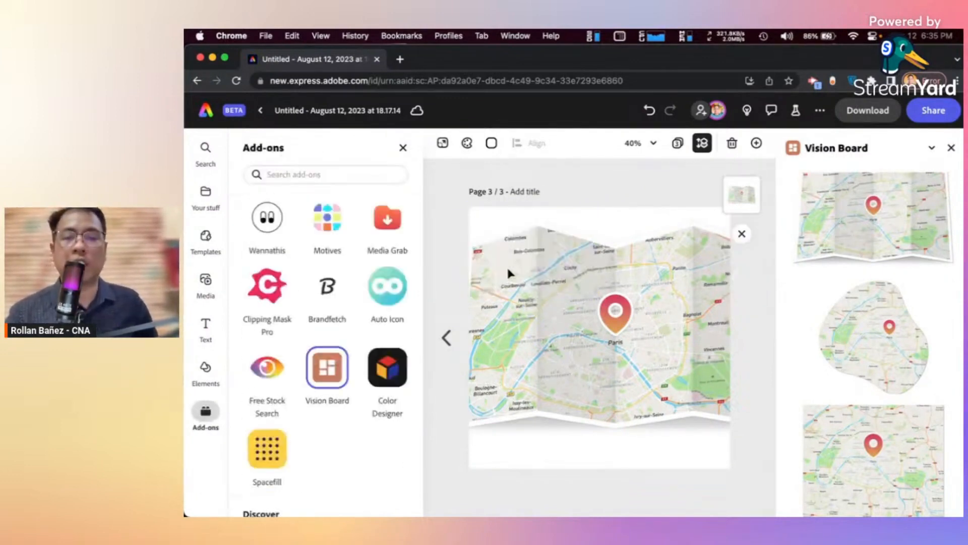
Shrink the folded map to fit within page 3 and move it to the page's upper-left area
right_click(574, 308)
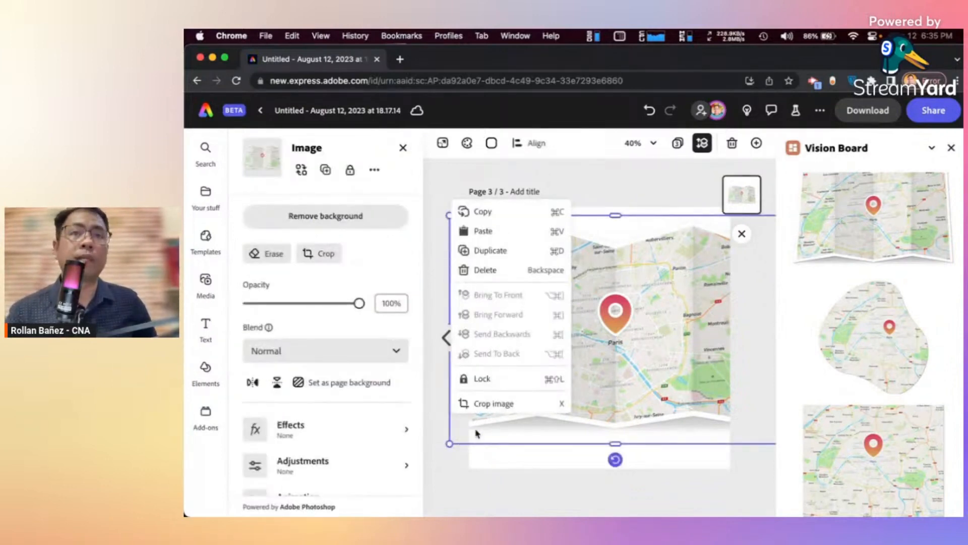
click(507, 427)
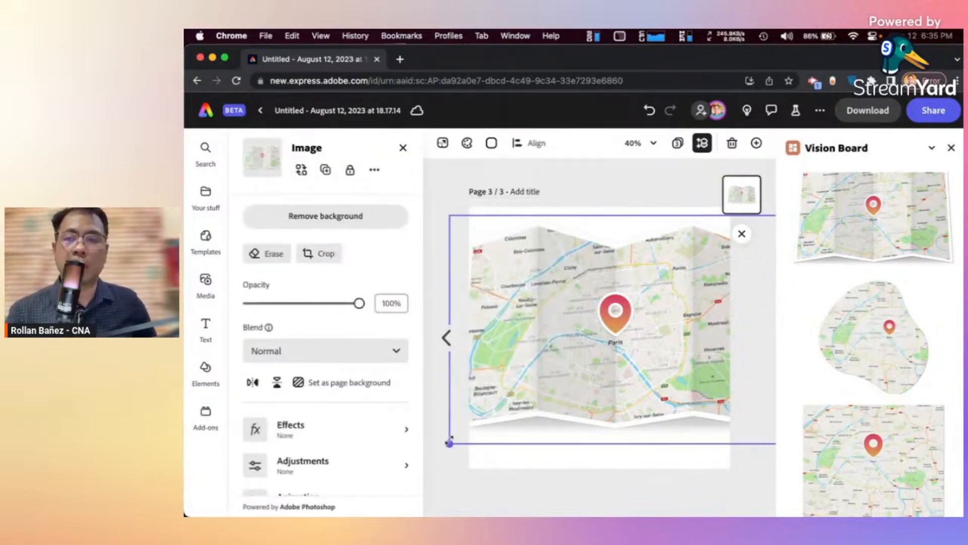
drag(449, 443, 568, 361)
drag(619, 314, 520, 312)
Insert a ragged gradient brush stroke from the add-on's Brushes, enlarge it beyond the width of page 3 and center it over the map's lower part
click(874, 204)
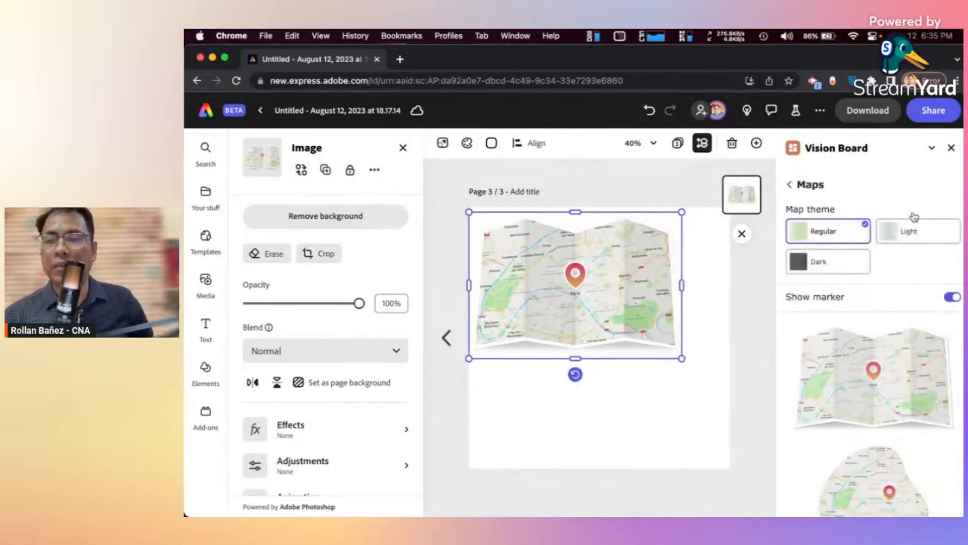
click(786, 185)
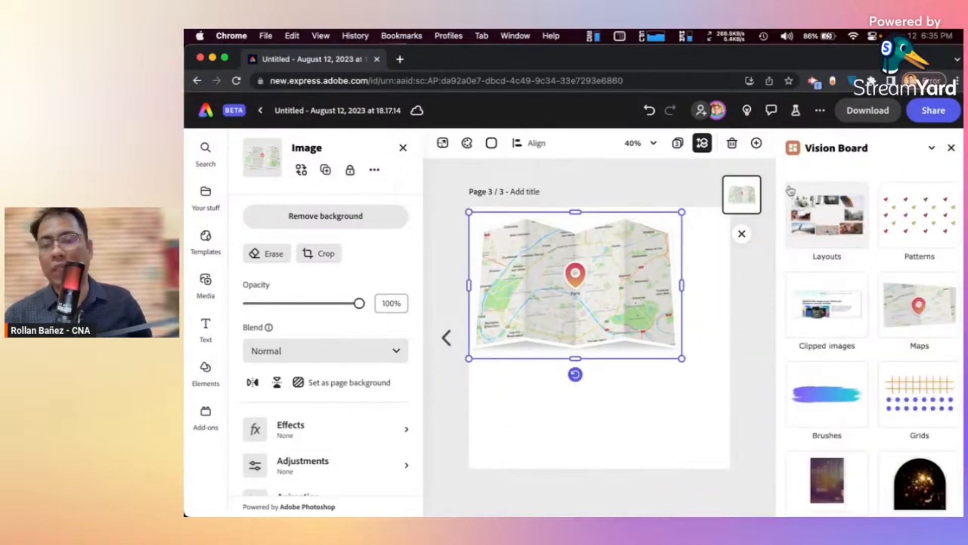
click(852, 406)
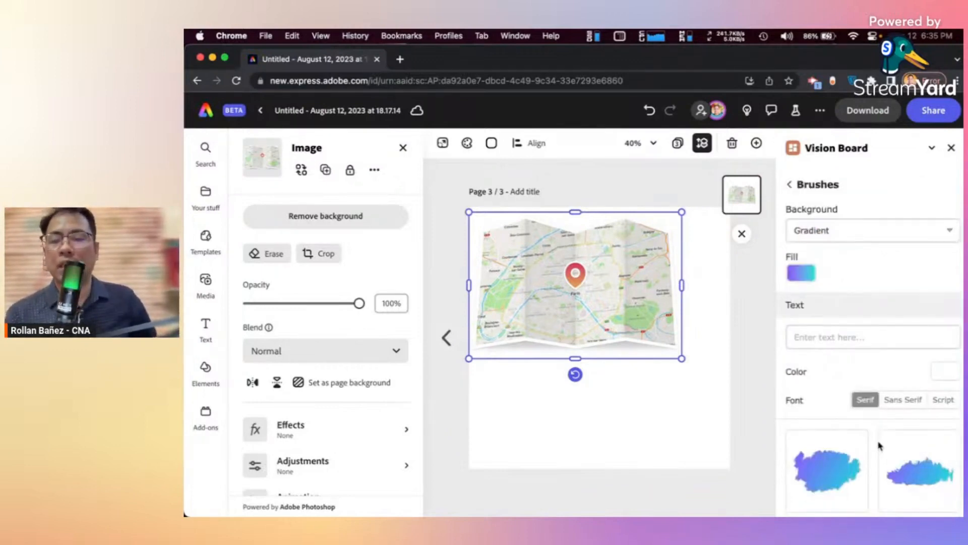
scroll(880, 447, down, 5)
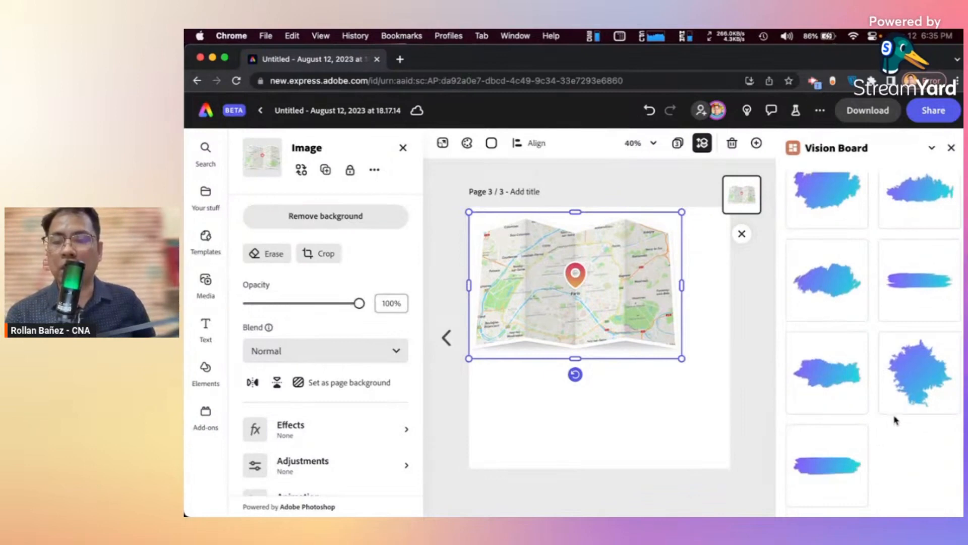
scroll(897, 420, up, 2)
click(840, 375)
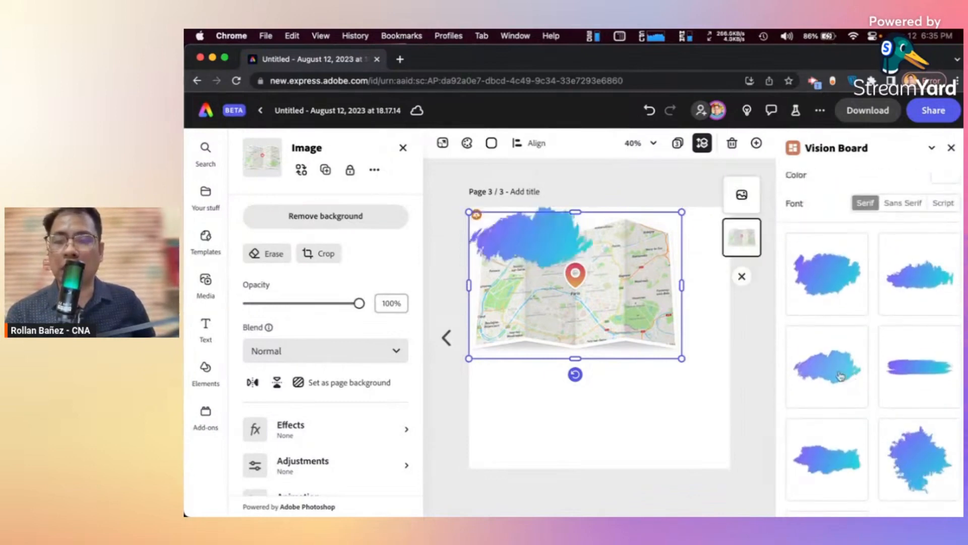
mouse_move(547, 245)
mouse_down()
mouse_move(577, 394)
mouse_move(597, 367)
mouse_move(698, 331)
mouse_move(789, 316)
mouse_move(737, 331)
mouse_up()
drag(630, 357, 614, 348)
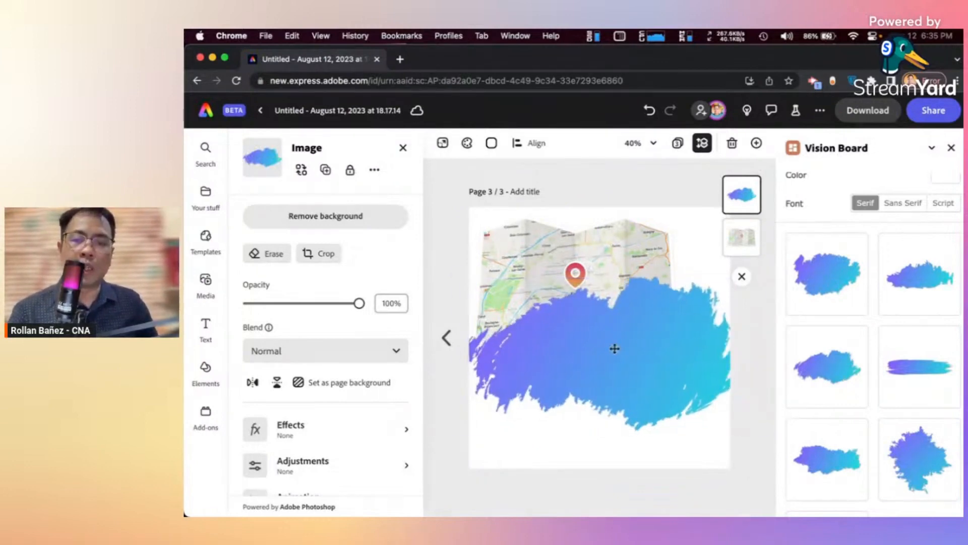
Send the brush stroke behind the folded map, shift the map slightly right over the stroke and deselect it
drag(731, 200, 736, 241)
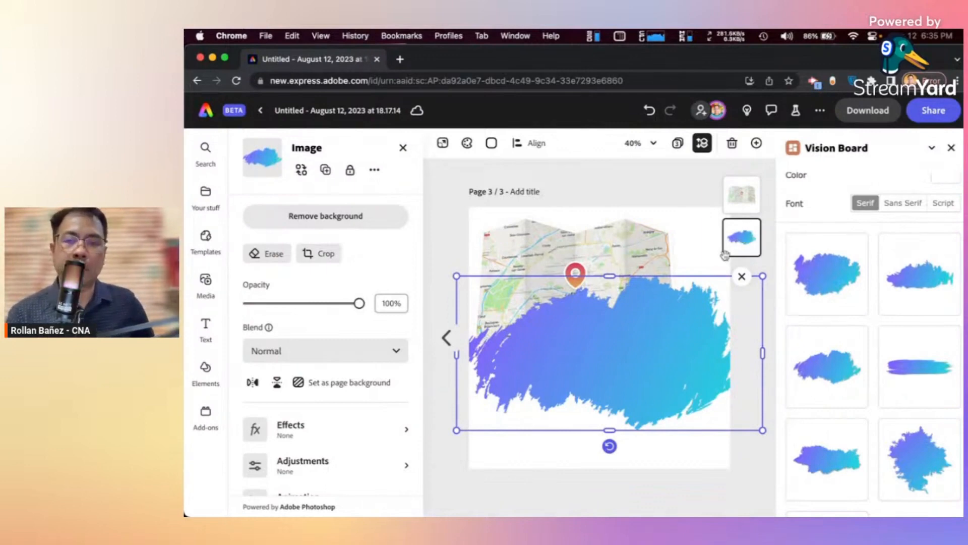
click(640, 250)
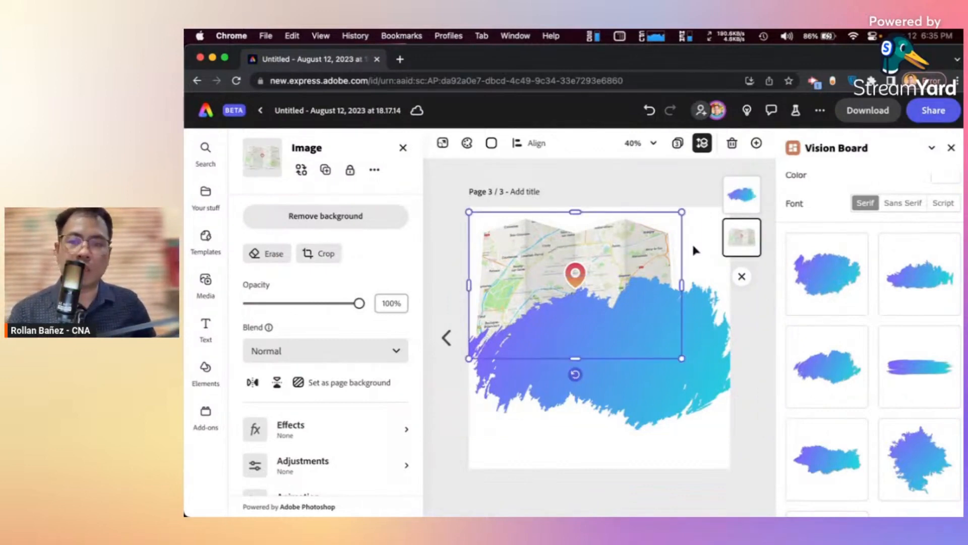
drag(749, 204, 750, 242)
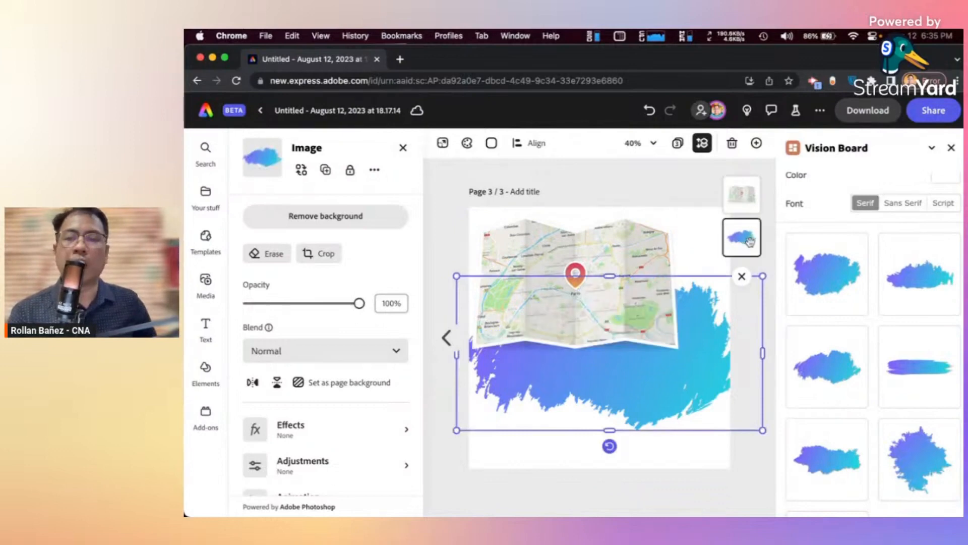
click(602, 263)
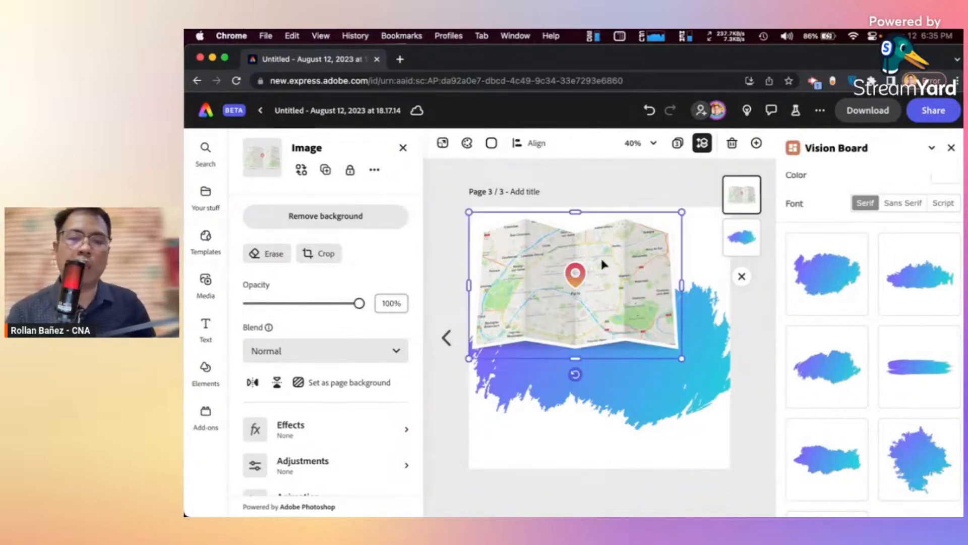
drag(600, 256, 625, 259)
click(590, 184)
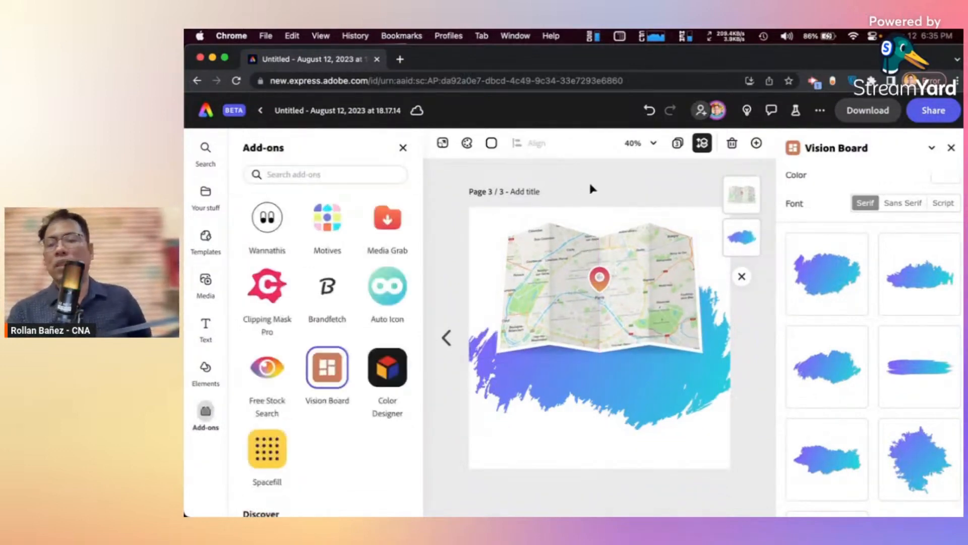
Try a solid Color background for the brushes, then switch it back to Gradient
click(853, 299)
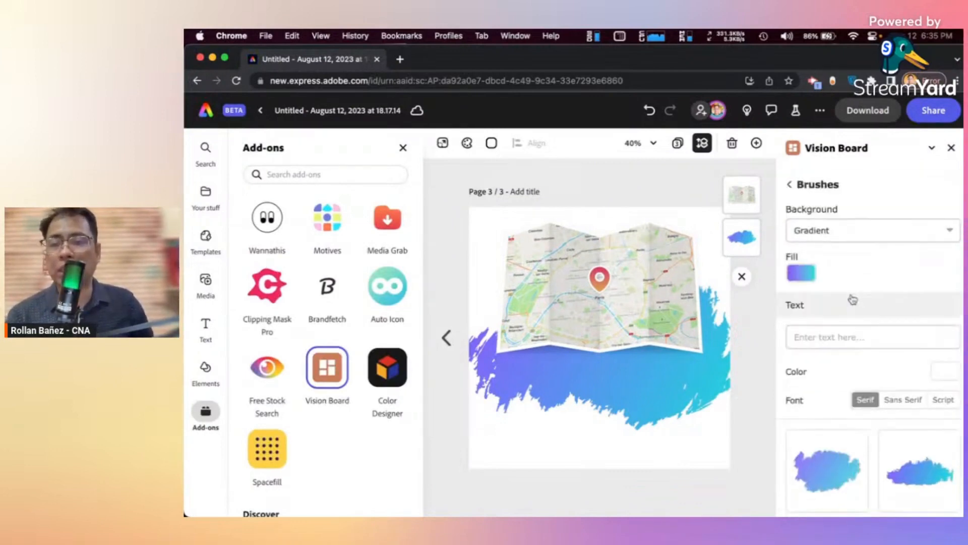
click(843, 241)
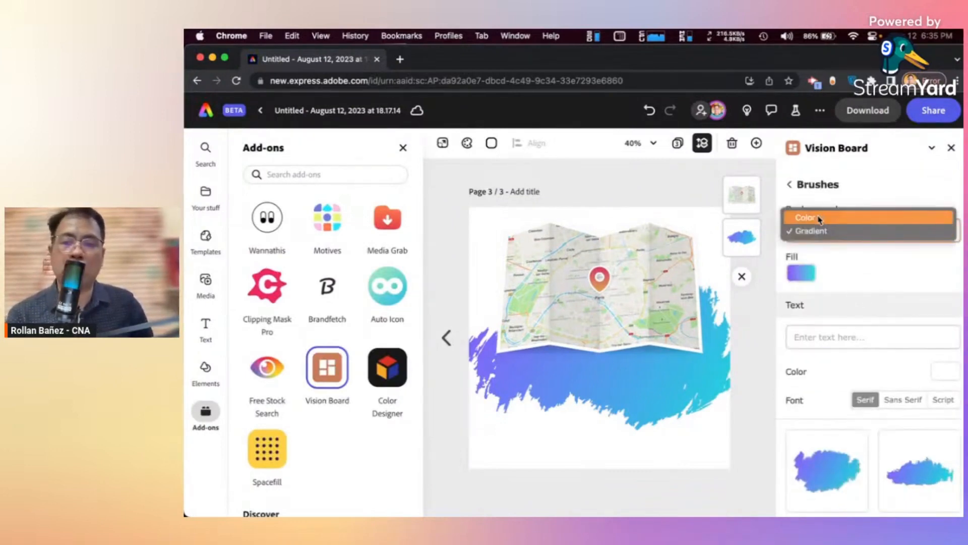
click(819, 219)
click(821, 230)
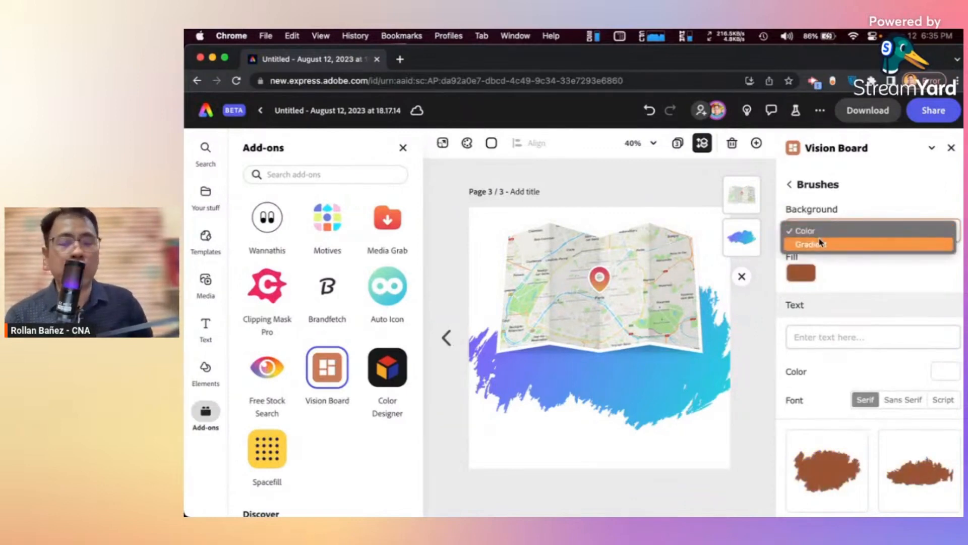
click(820, 244)
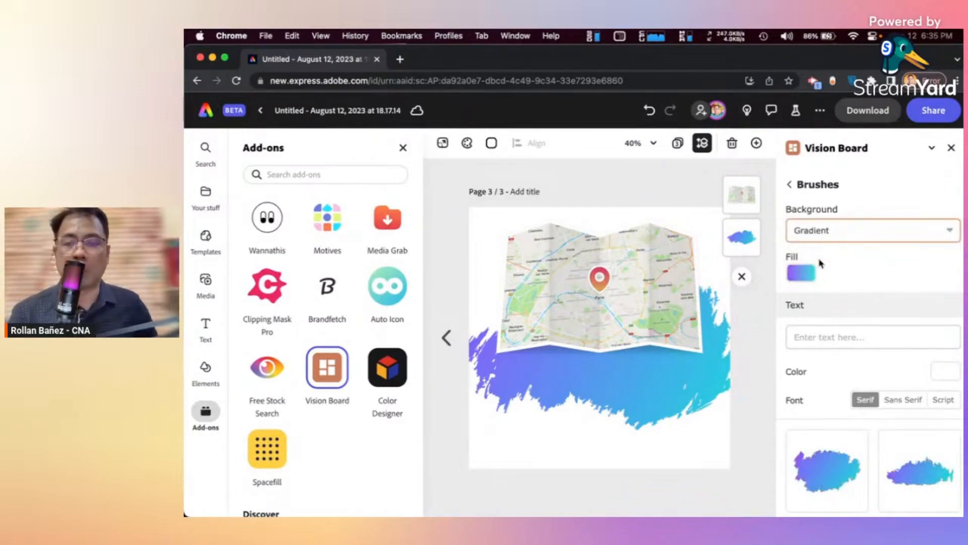
Set the brush gradient's start color to pink (RGB 255, 87, 193) and its end color to yellow-green
click(809, 274)
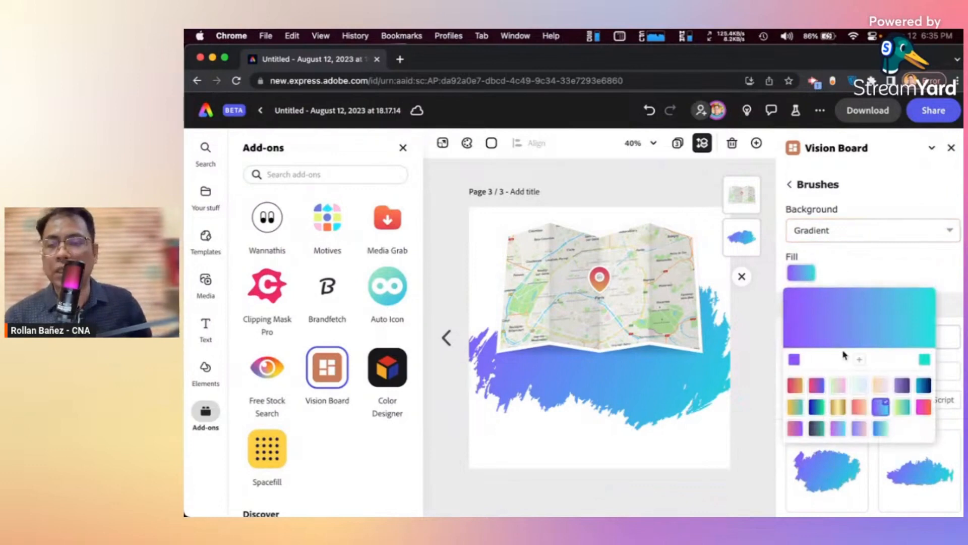
click(793, 361)
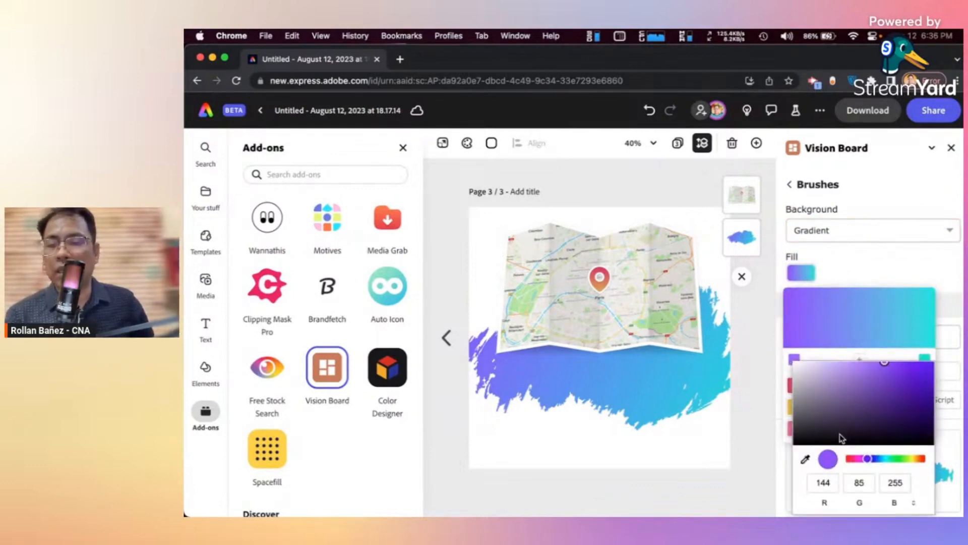
drag(867, 460, 852, 461)
click(911, 358)
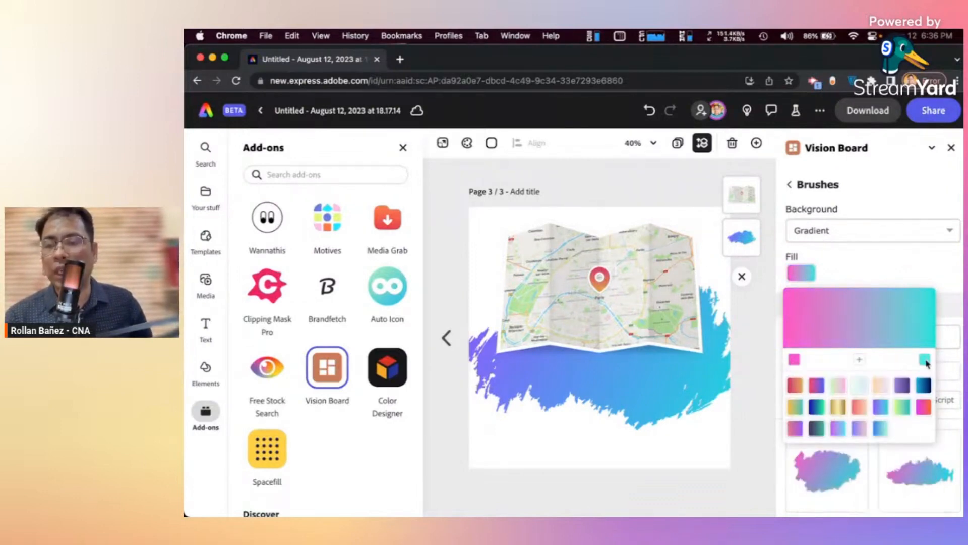
click(925, 359)
click(905, 459)
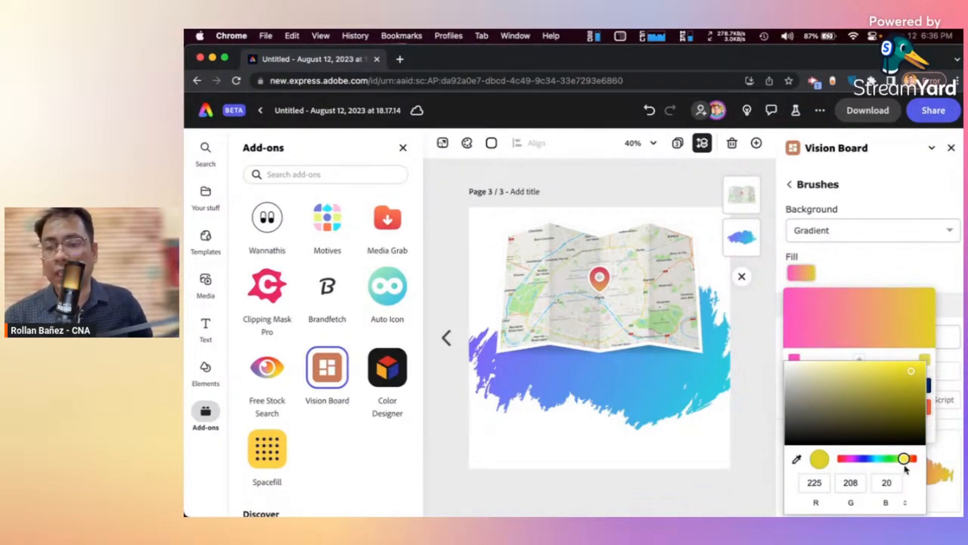
mouse_move(904, 460)
mouse_down()
mouse_move(913, 460)
mouse_move(900, 460)
mouse_up()
click(891, 349)
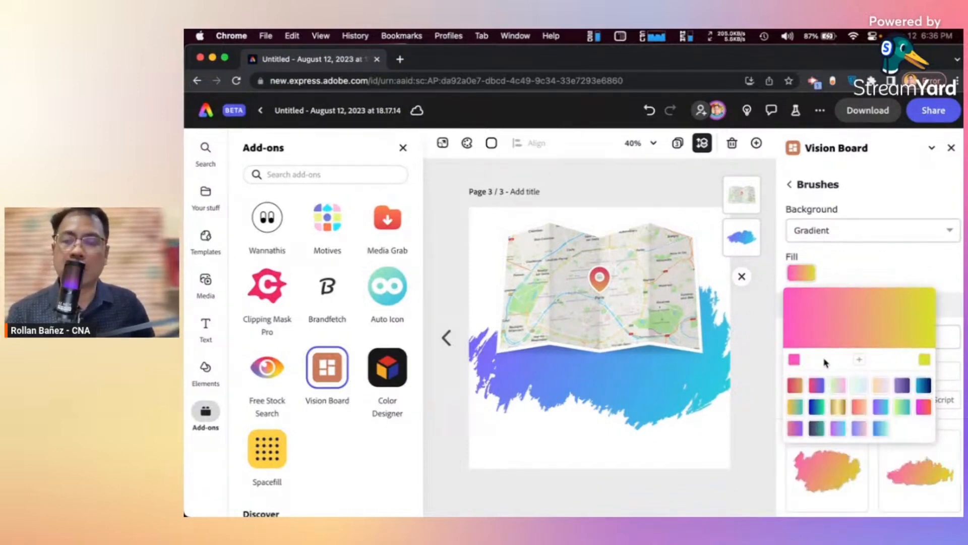
Change the brush gradient's start color to purple (RGB 130, 10, 209) and close the fill settings
click(793, 363)
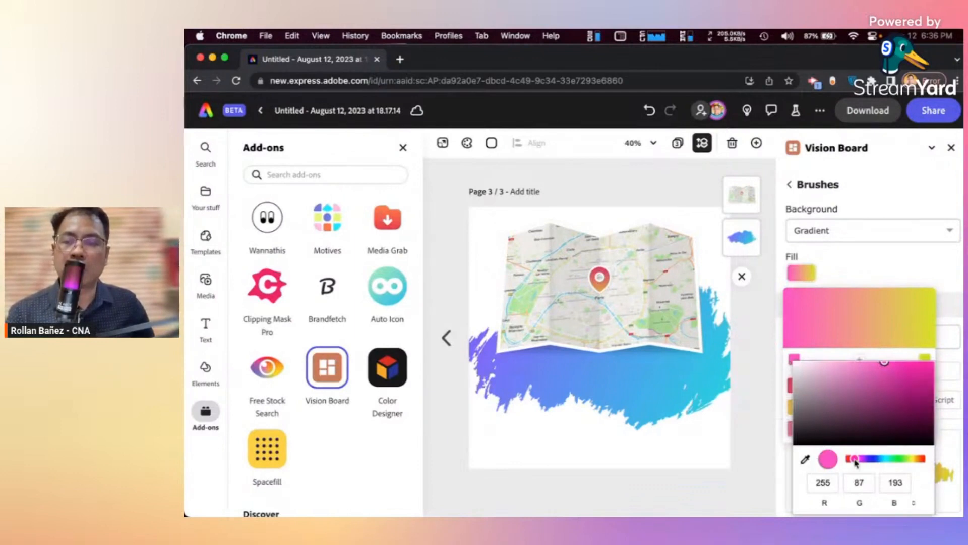
drag(856, 460, 864, 459)
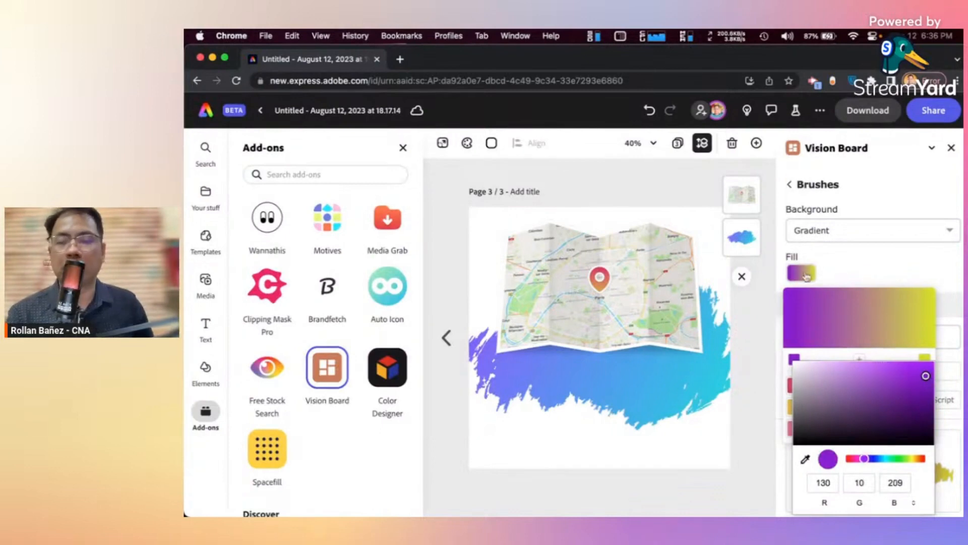
click(640, 205)
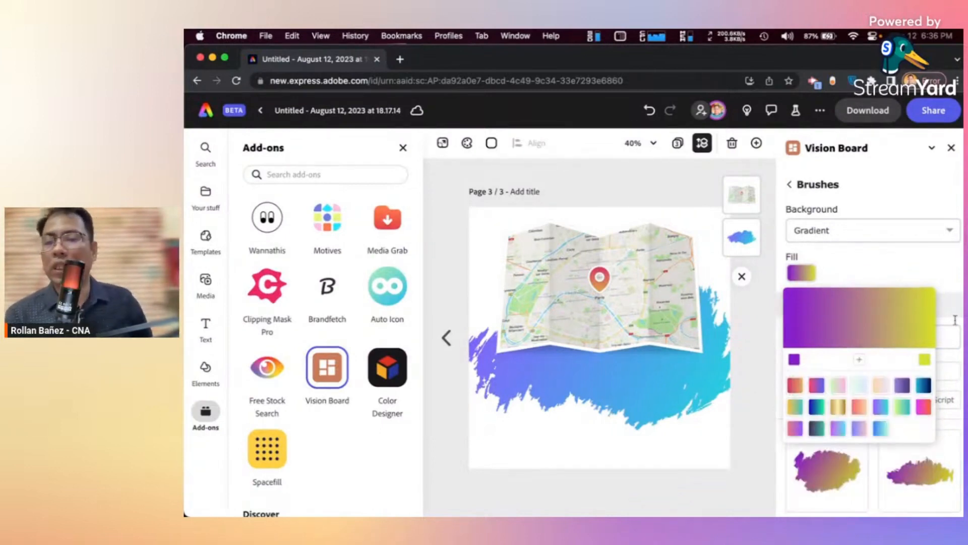
click(919, 271)
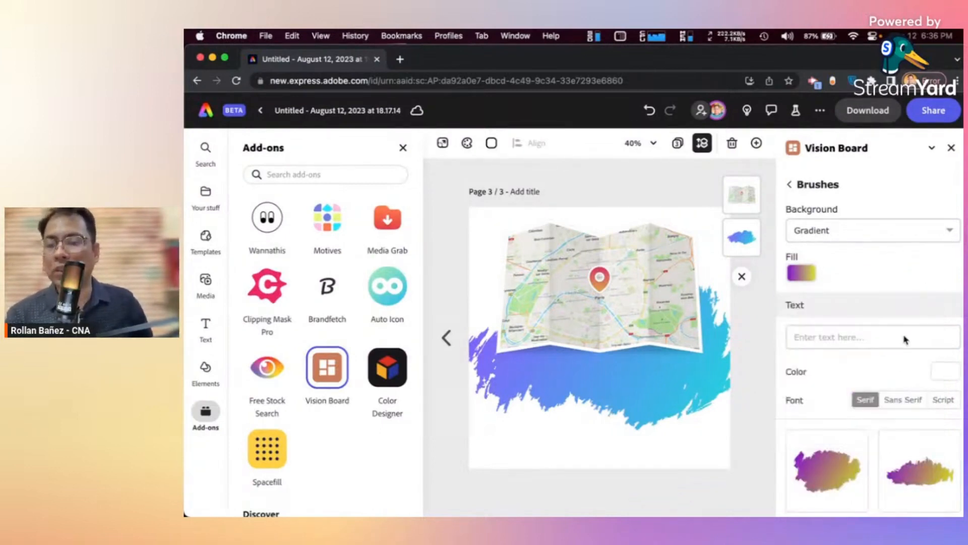
Set the brush text font to Sans Serif and browse the recolored brush shapes
click(900, 402)
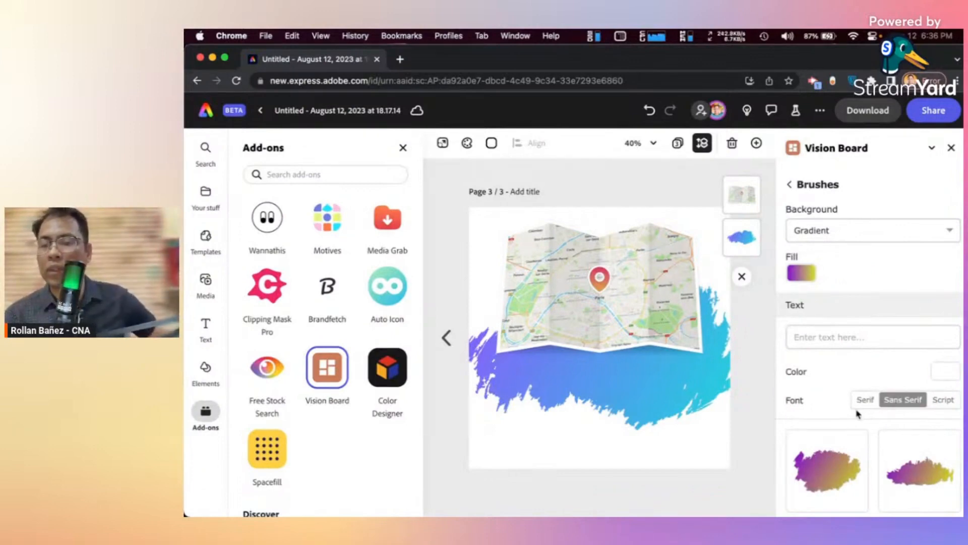
scroll(861, 421, down, 5)
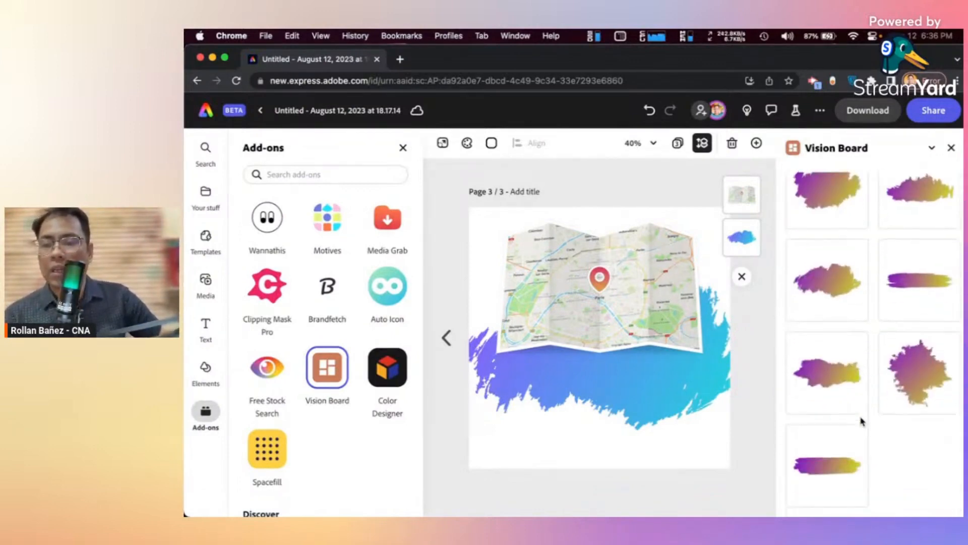
Set the brush text font to Script and enter "Show Map" as the brush text
scroll(861, 421, up, 2)
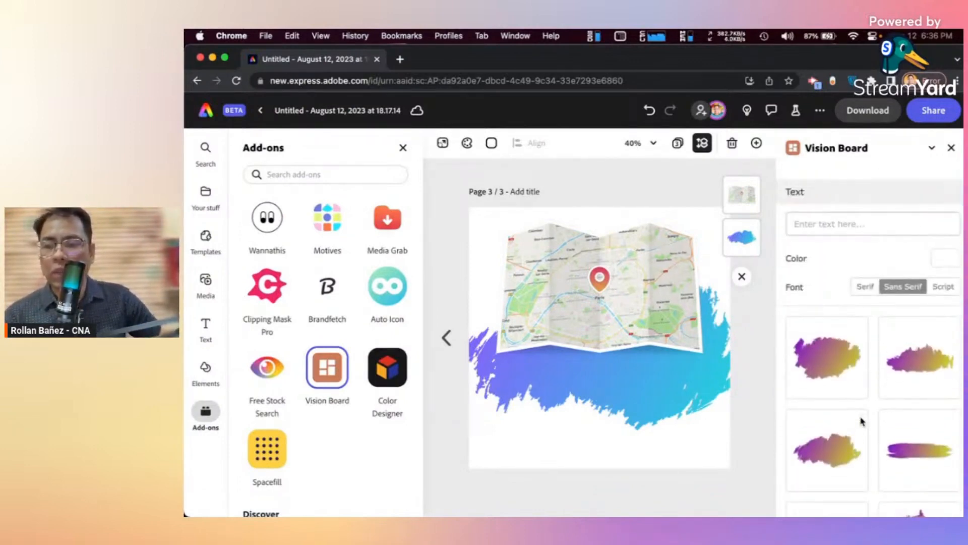
click(939, 290)
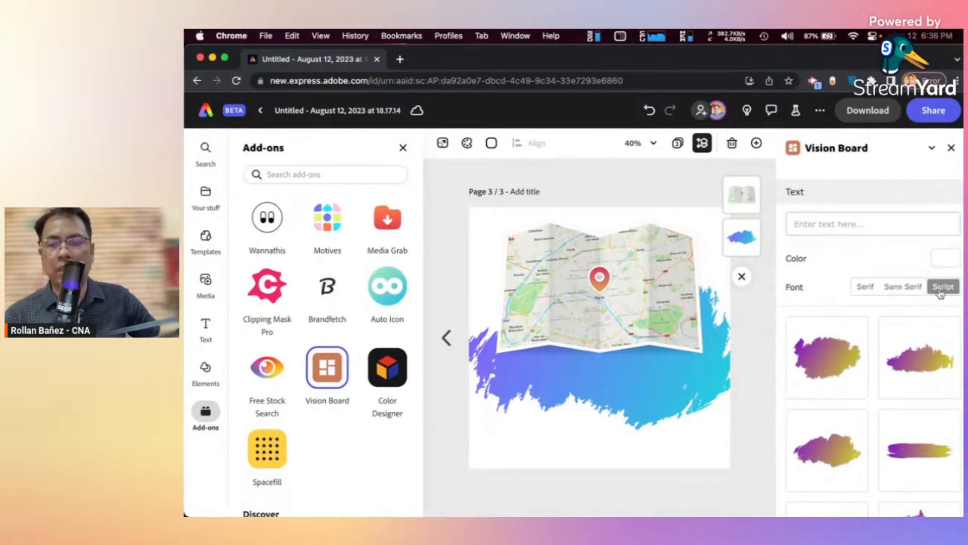
click(846, 224)
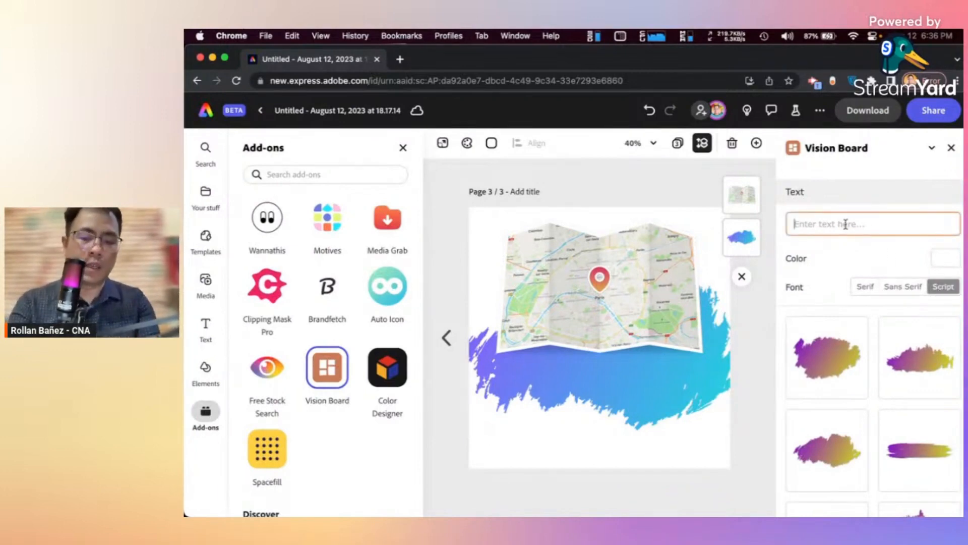
text(M)
key(BackSpace)
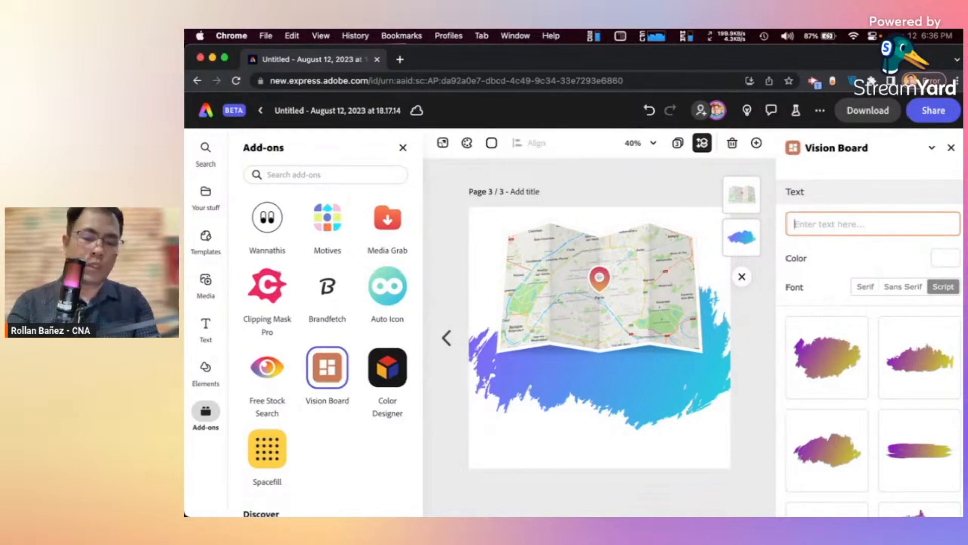
text(Show M)
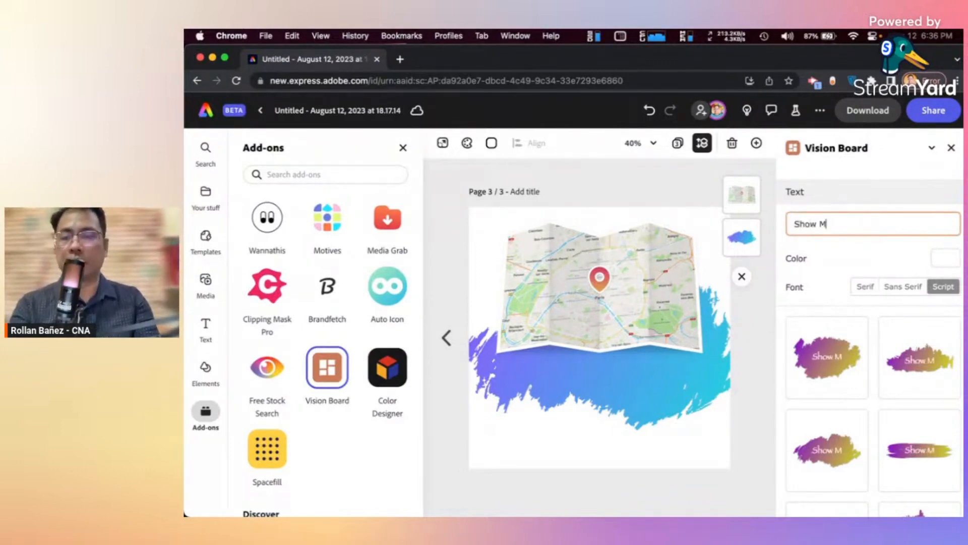
text(ap)
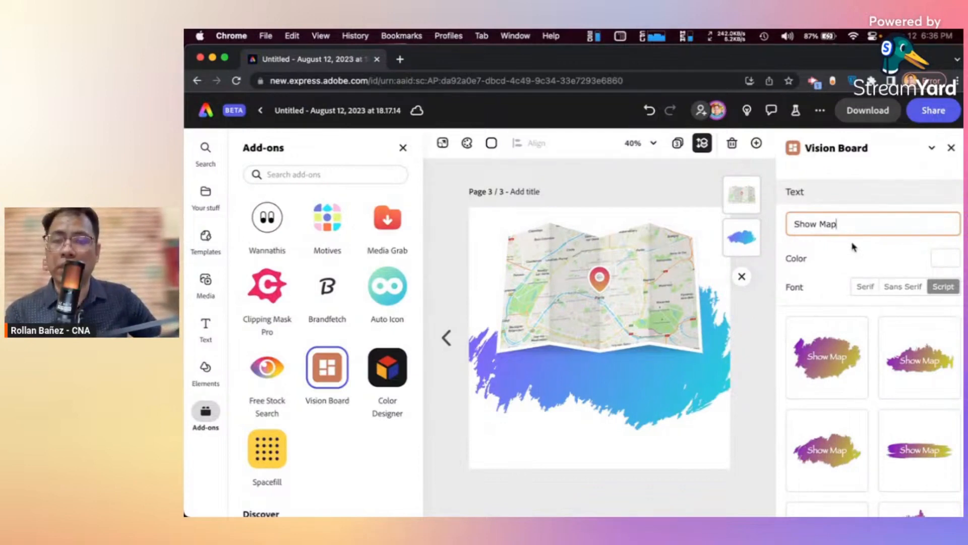
Compare the Serif, Sans Serif and Script fonts on the "Show Map" brushes and settle on Sans Serif
click(865, 287)
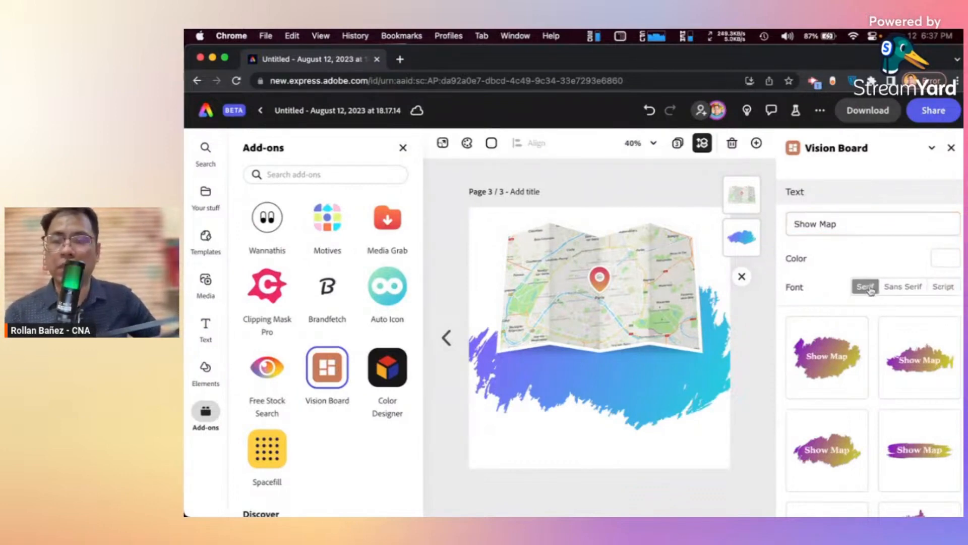
click(894, 291)
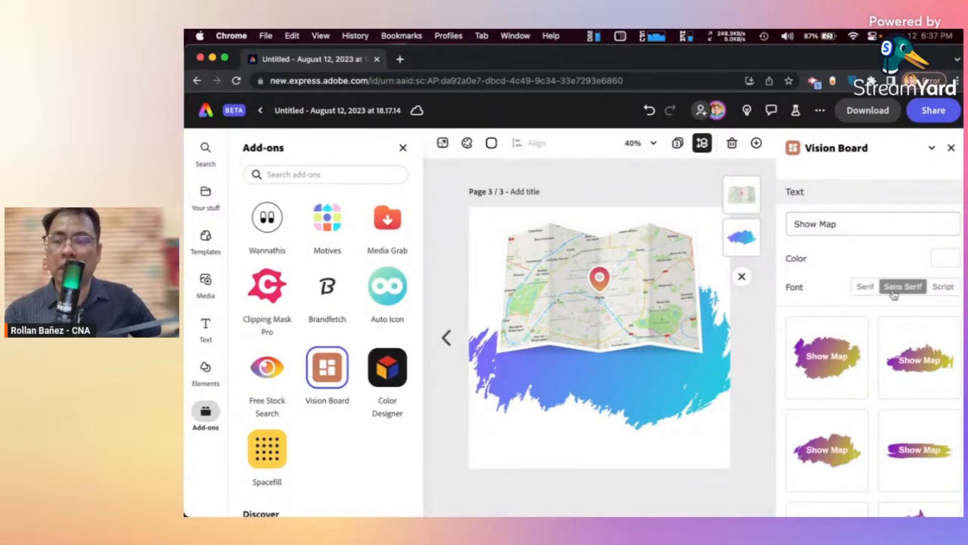
click(944, 287)
click(907, 288)
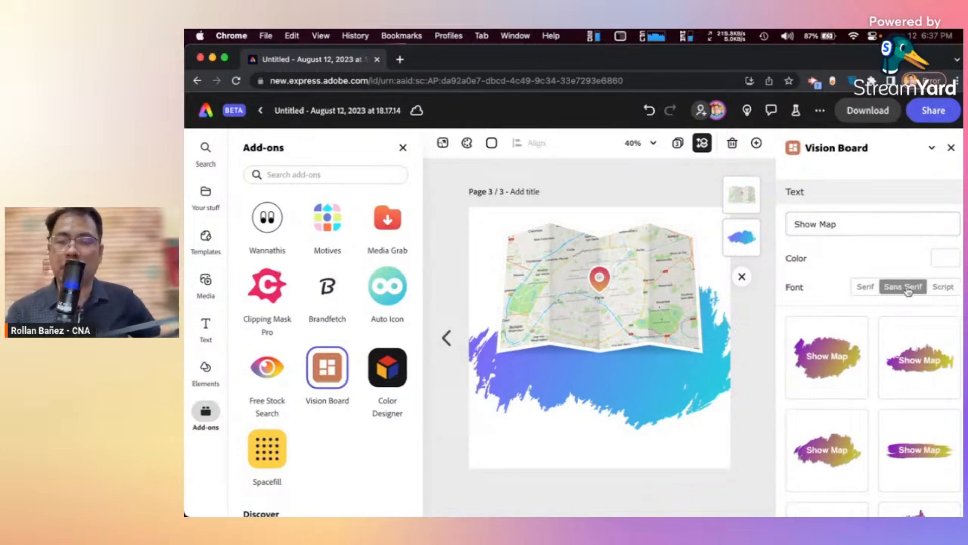
click(943, 289)
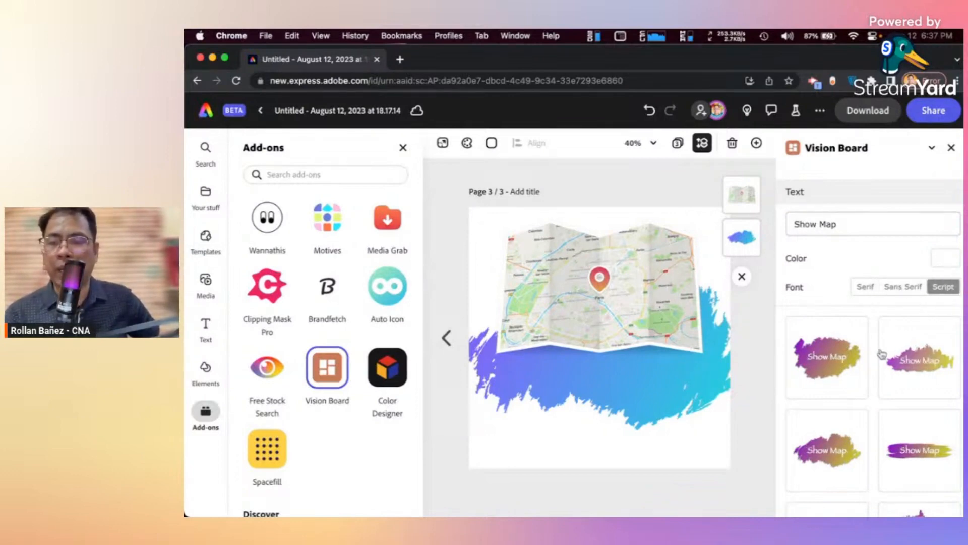
click(900, 294)
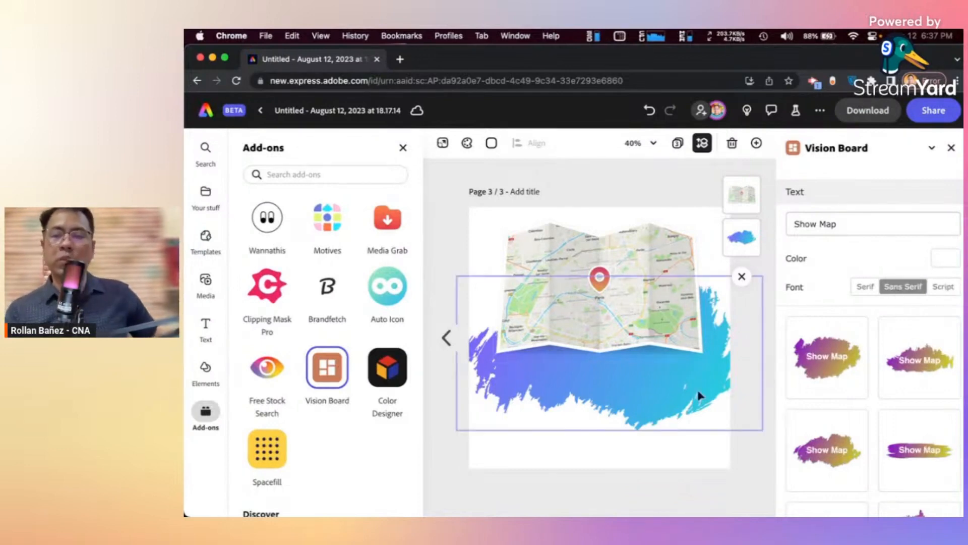
Place the first purple-to-yellow "Show Map" brush at the bottom of page 3 and delete the blue brush behind the map
mouse_move(800, 373)
mouse_down()
mouse_move(620, 469)
mouse_move(616, 456)
mouse_up()
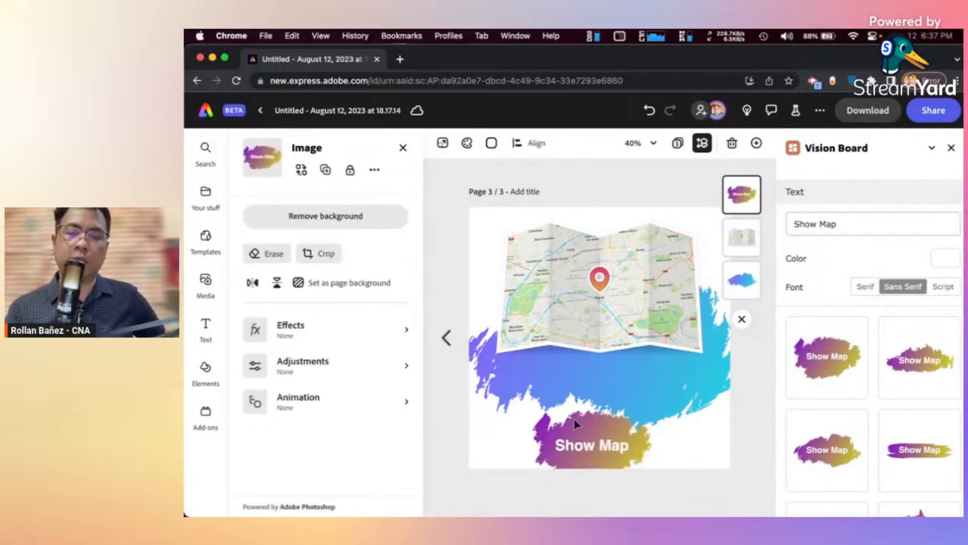
click(678, 402)
key(Delete)
Move the "Show Map" brush up to the page's left edge so it overlaps the map's lower-left corner
click(633, 418)
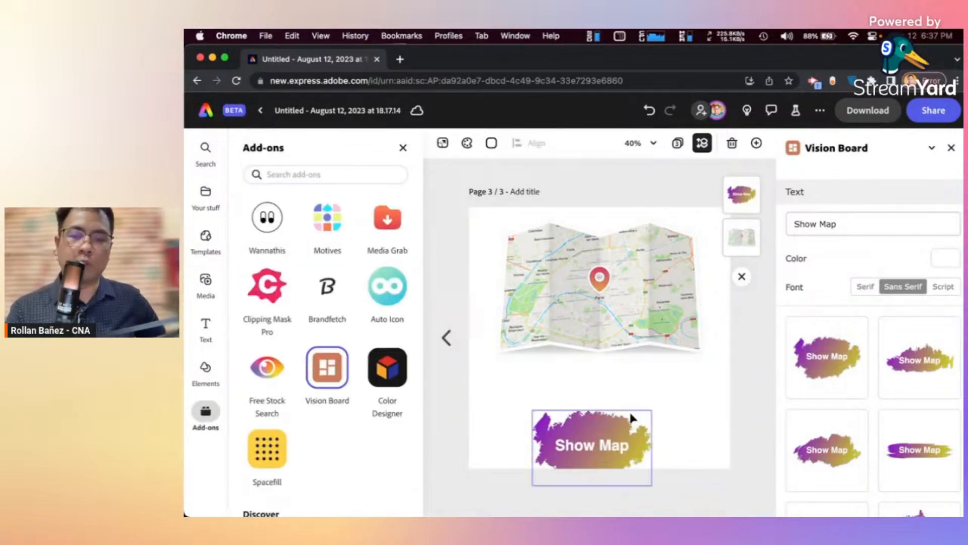
right_click(560, 341)
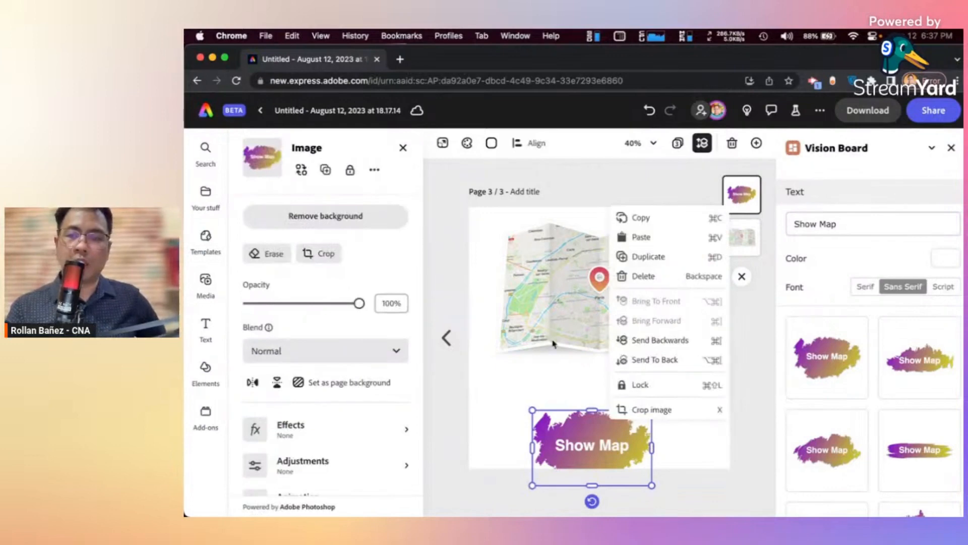
click(508, 406)
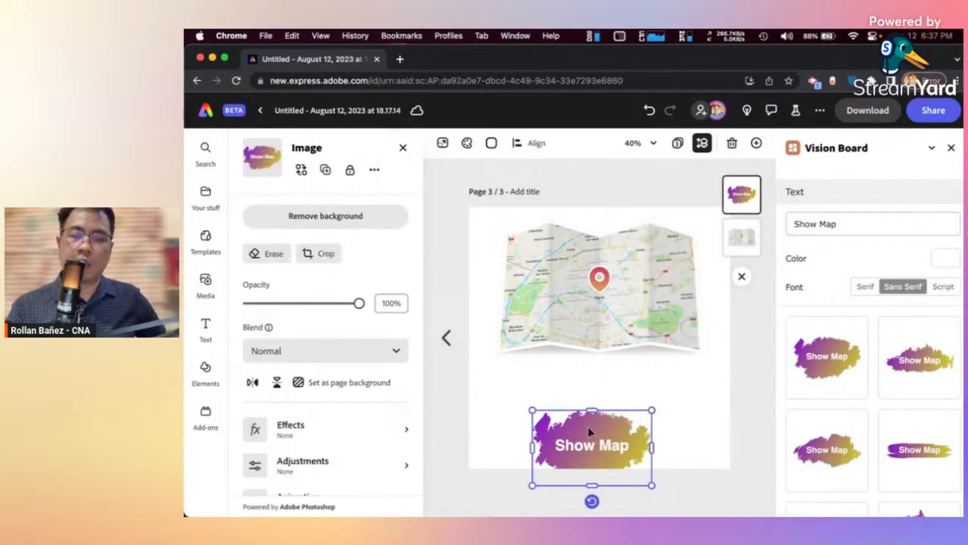
drag(589, 432, 525, 356)
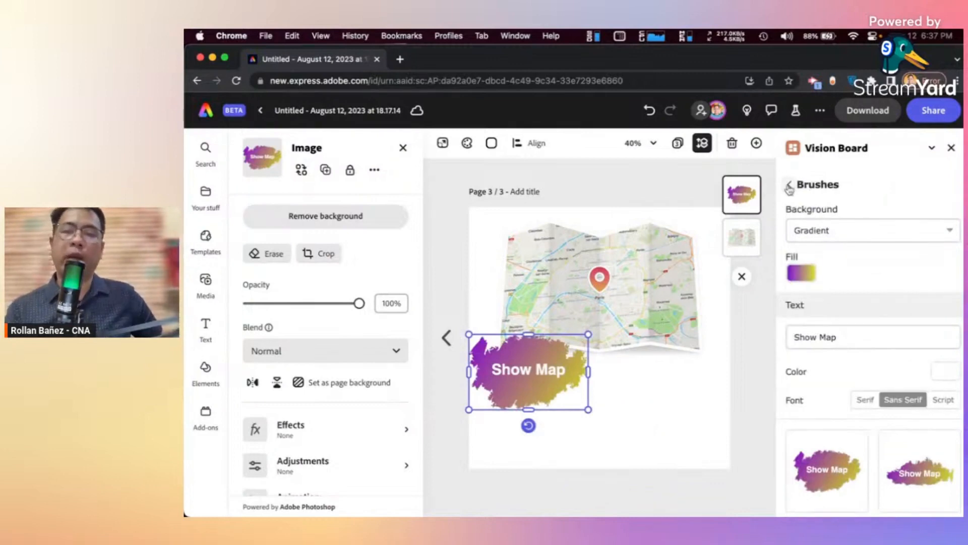
Leave Brushes, open the Colors category of Vision Board and switch its type to Single color
click(788, 186)
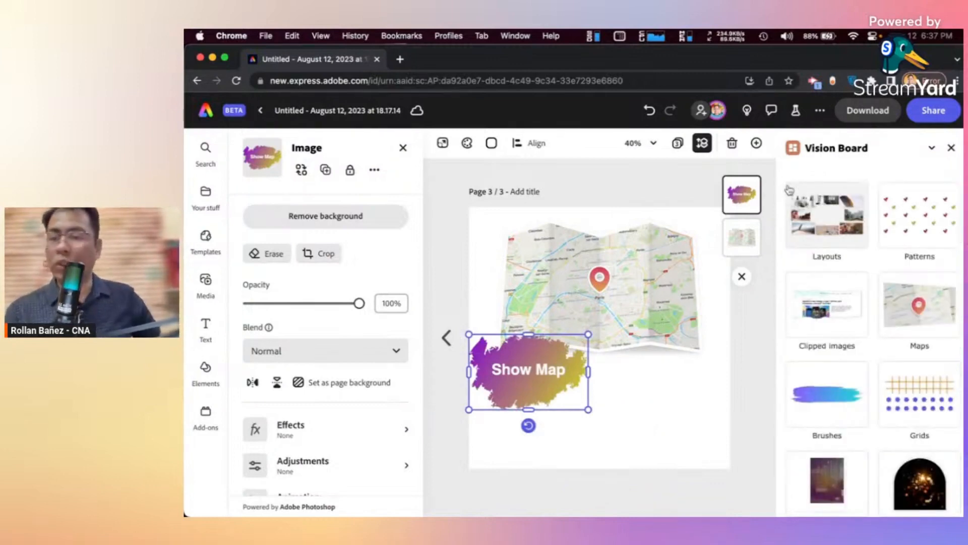
scroll(921, 364, down, 5)
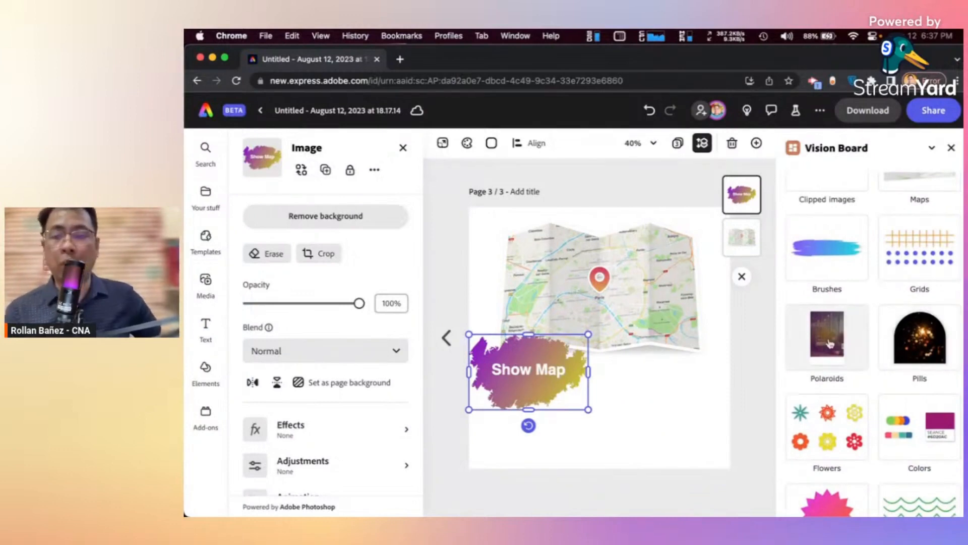
scroll(830, 343, down, 3)
scroll(831, 343, down, 1)
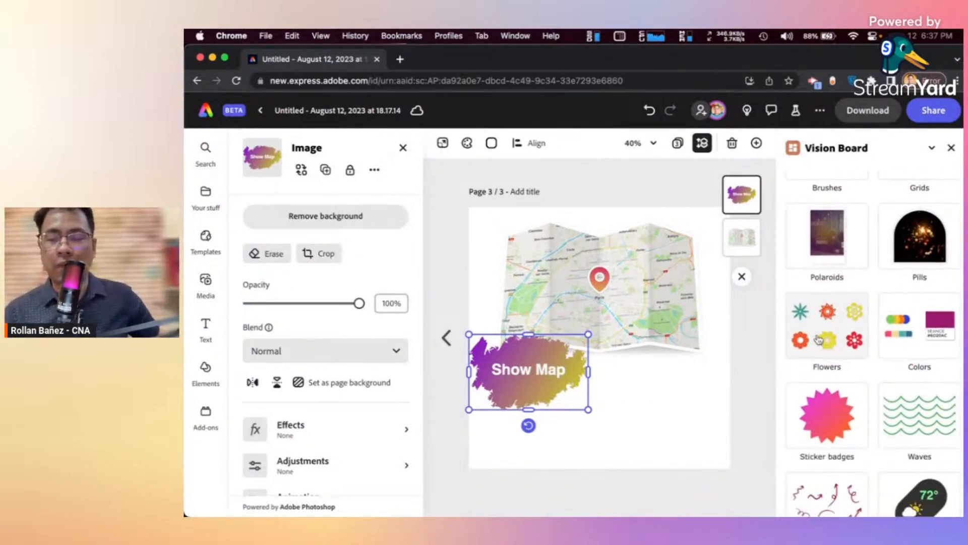
click(901, 343)
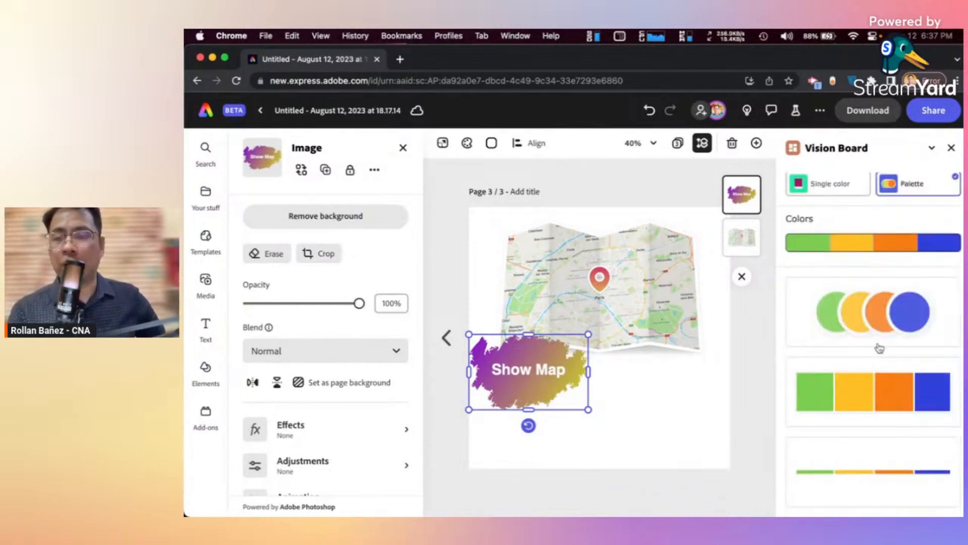
scroll(872, 396, up, 1)
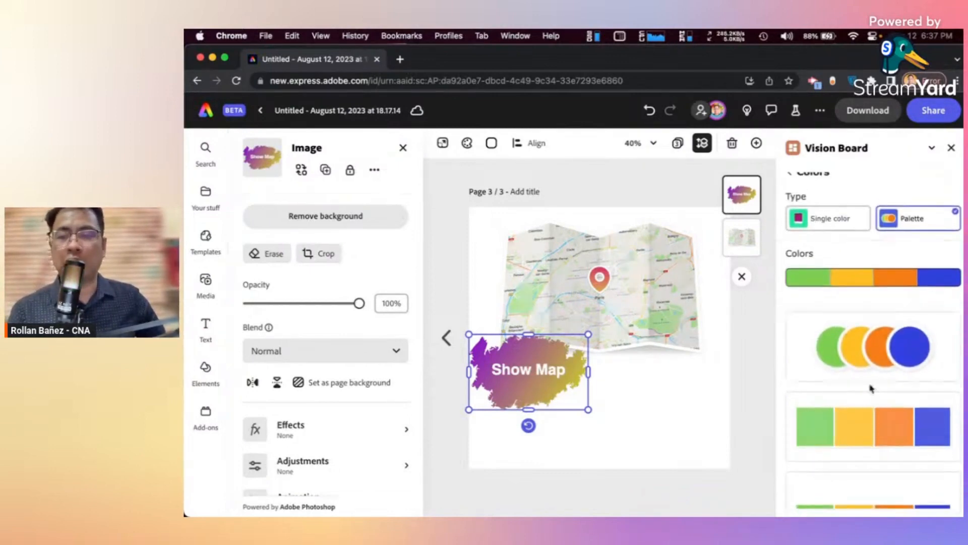
click(818, 225)
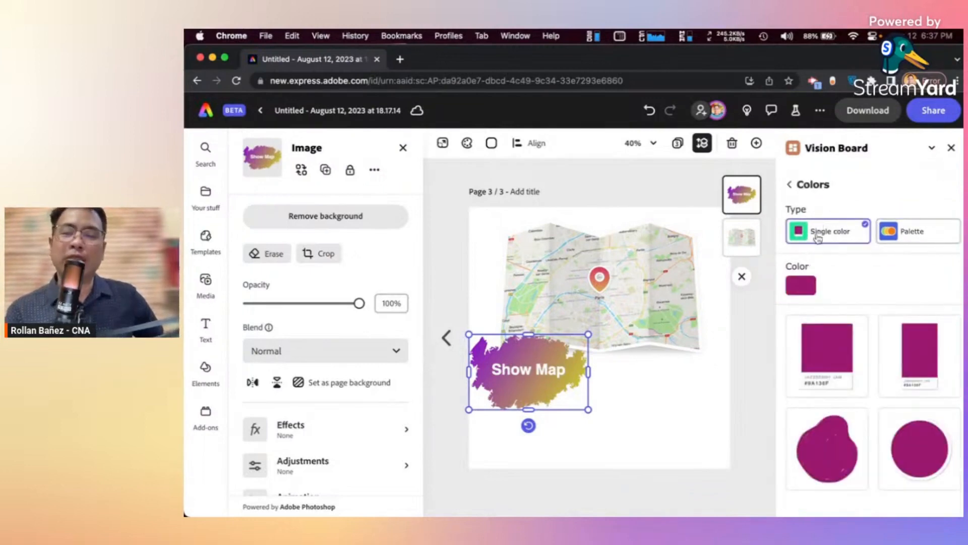
Place the square Jazzberry Jam #9A136F color card in the page's lower-right area, tilt it clockwise and shift it toward the right edge
drag(817, 353, 674, 413)
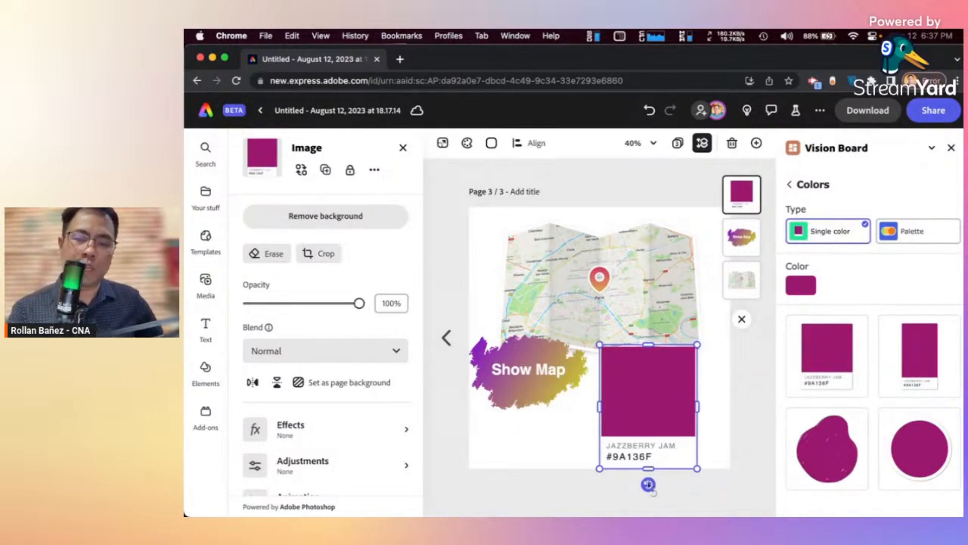
drag(648, 484, 629, 491)
drag(642, 389, 677, 389)
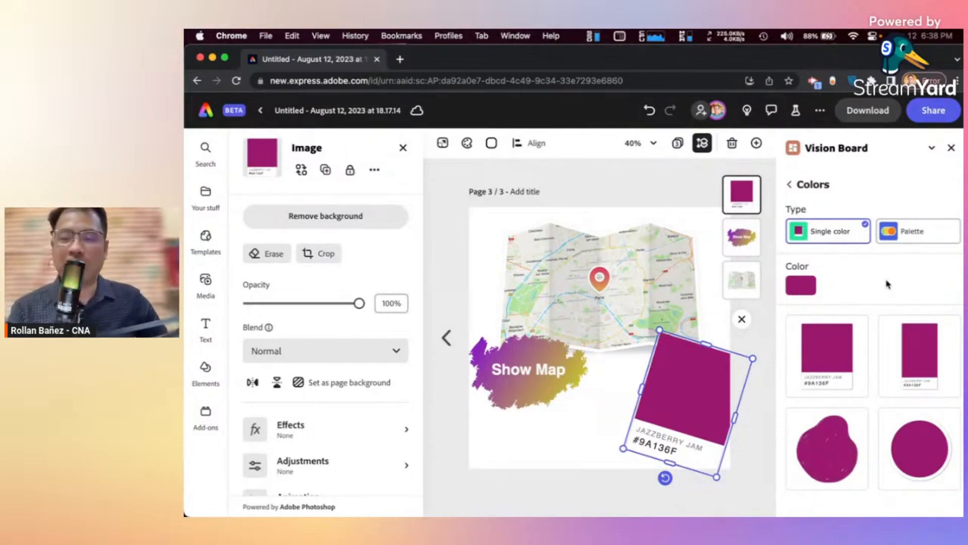
Leave Colors, open the Flowers category of Vision Board and browse its flower designs
click(791, 185)
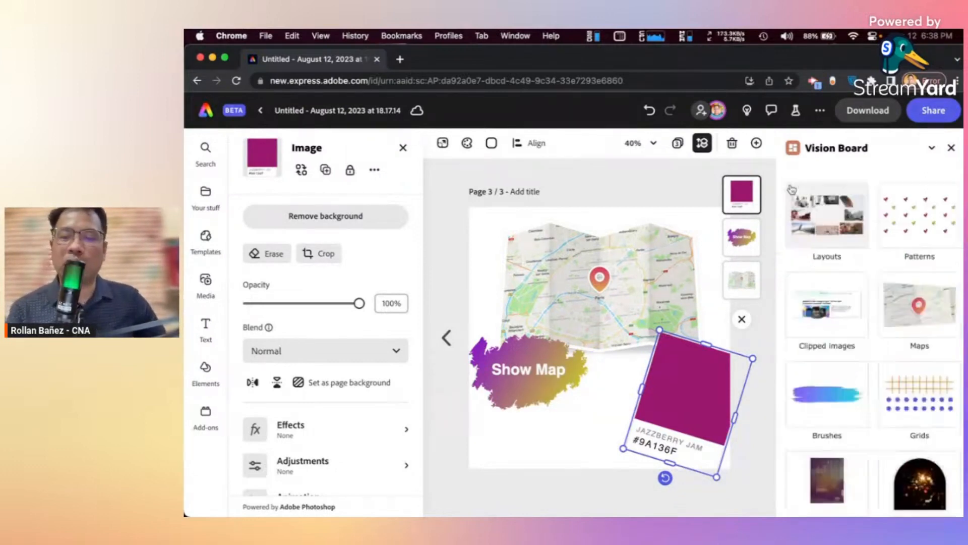
scroll(918, 403, down, 4)
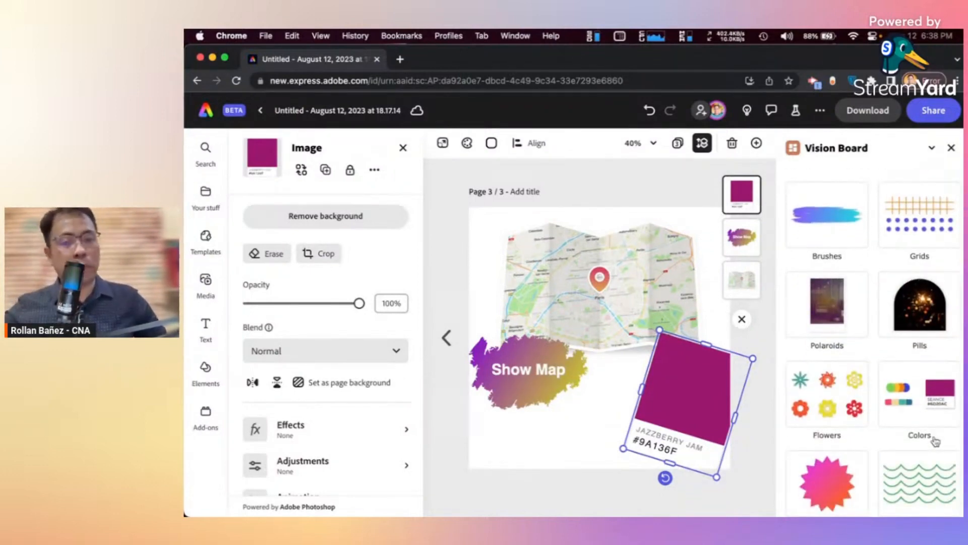
click(841, 400)
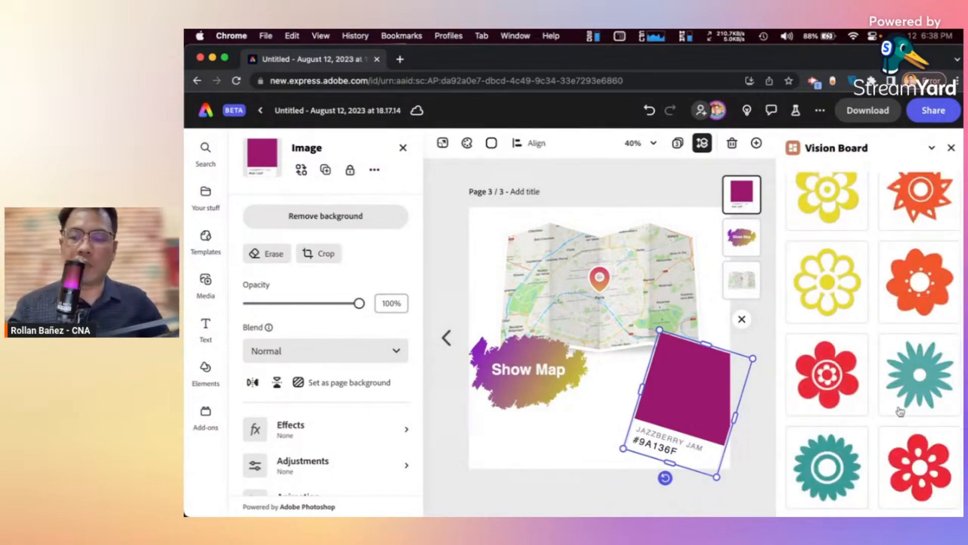
scroll(899, 408, down, 3)
scroll(846, 235, up, 5)
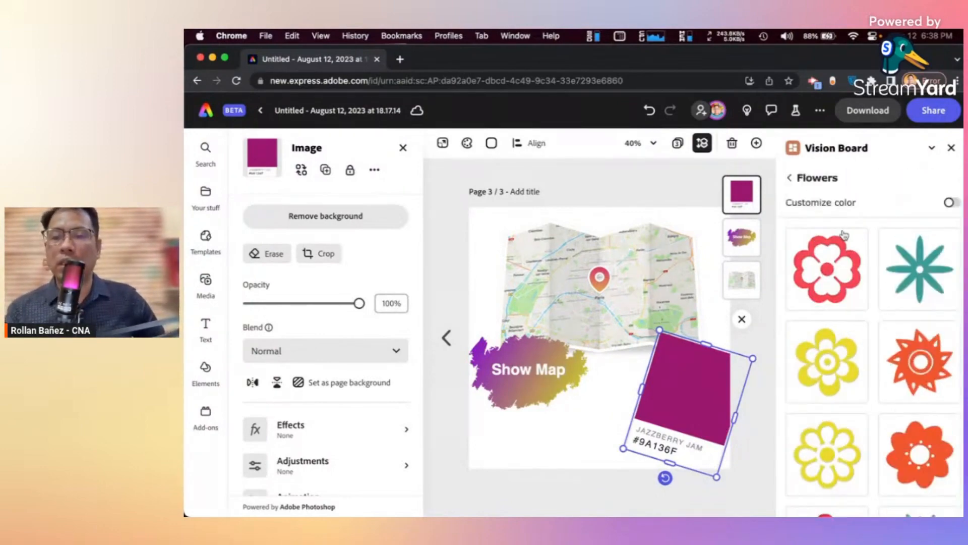
Turn on Customize color for the flowers and set their color to white (RGB 255, 255, 255)
click(951, 210)
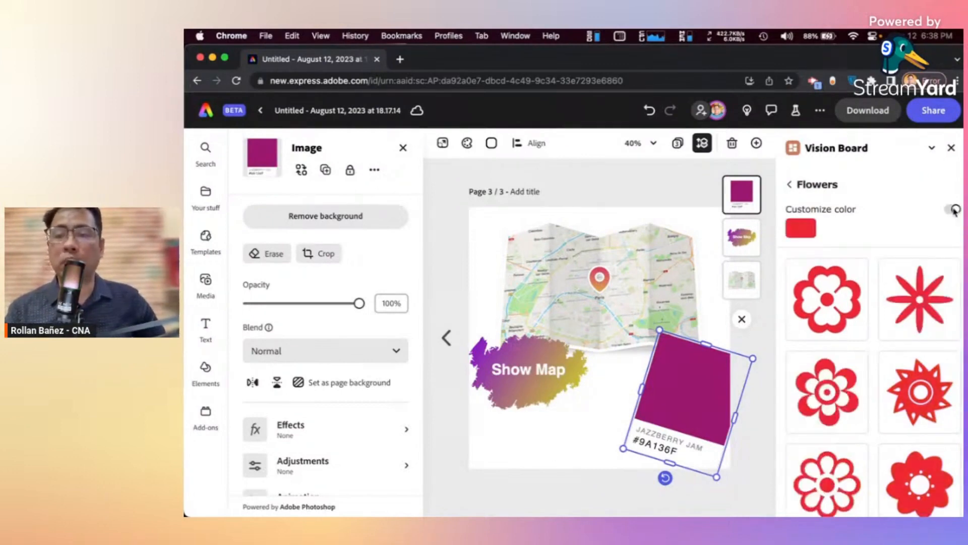
click(800, 227)
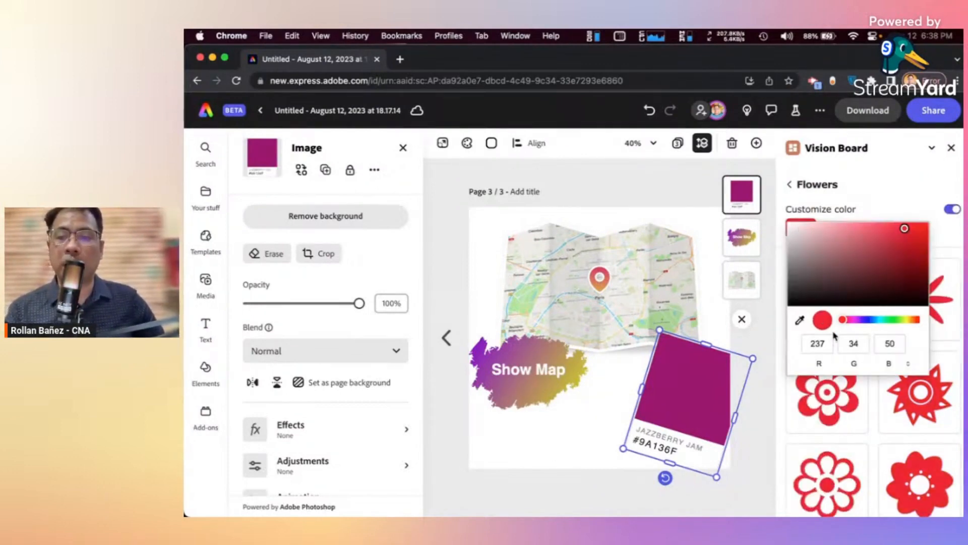
click(797, 236)
drag(785, 220, 785, 221)
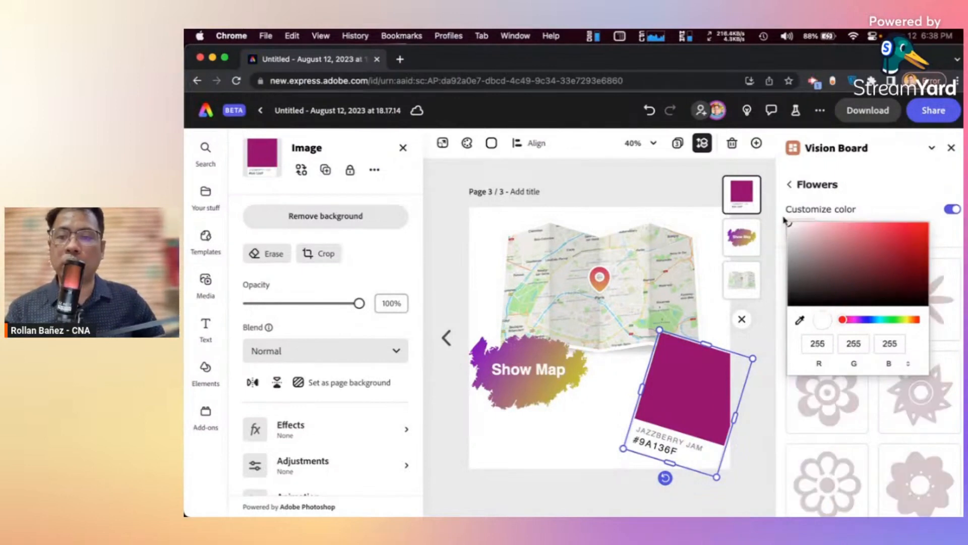
Add a white round-petal flower to the page and shrink it over the map's upper-left corner
click(837, 422)
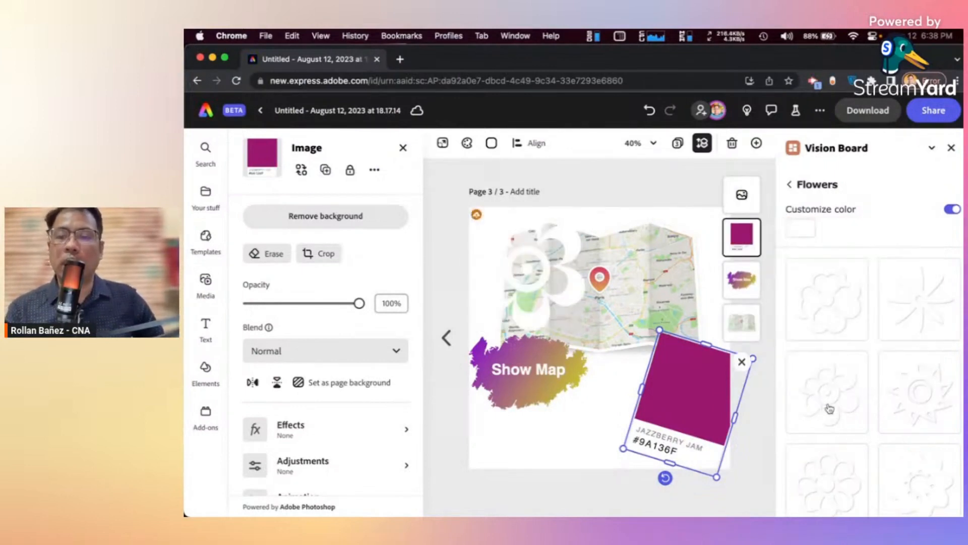
click(556, 285)
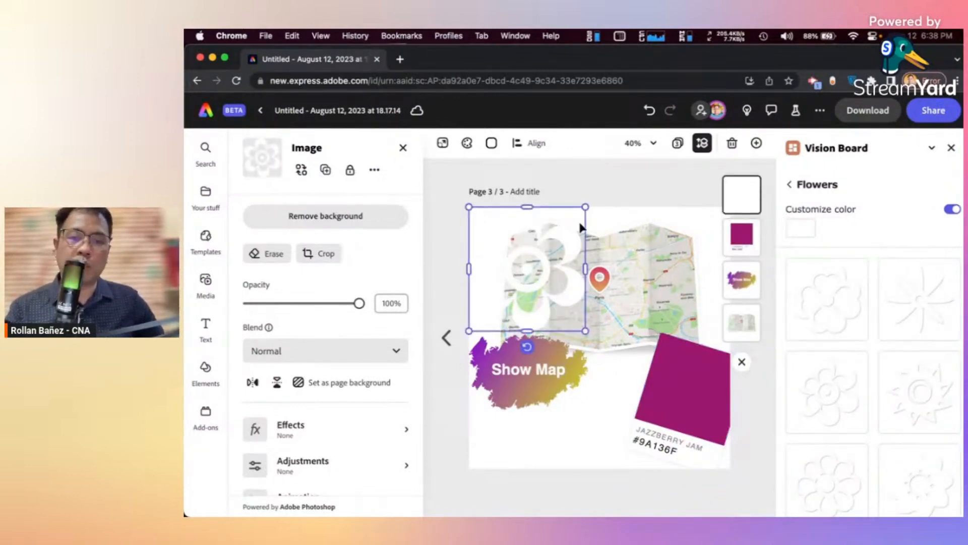
drag(585, 207, 539, 233)
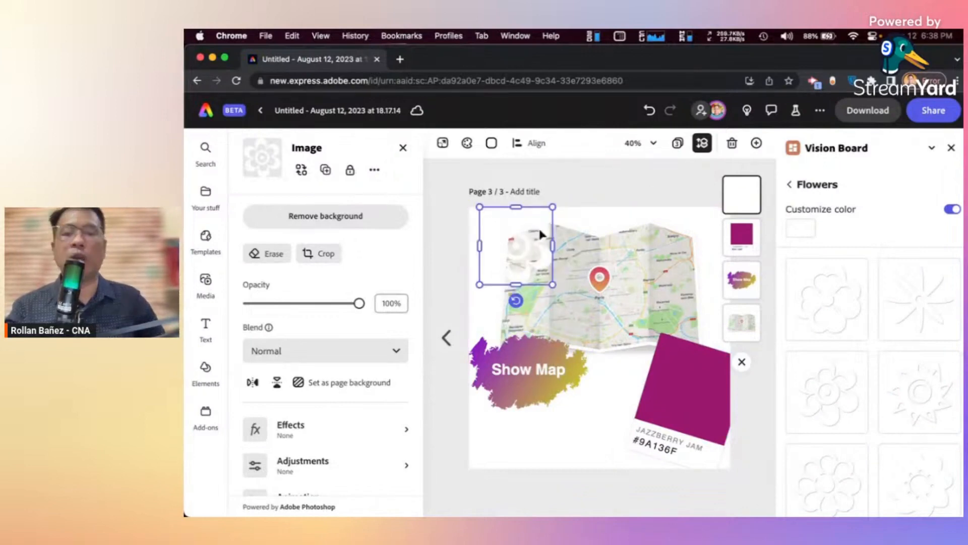
click(657, 174)
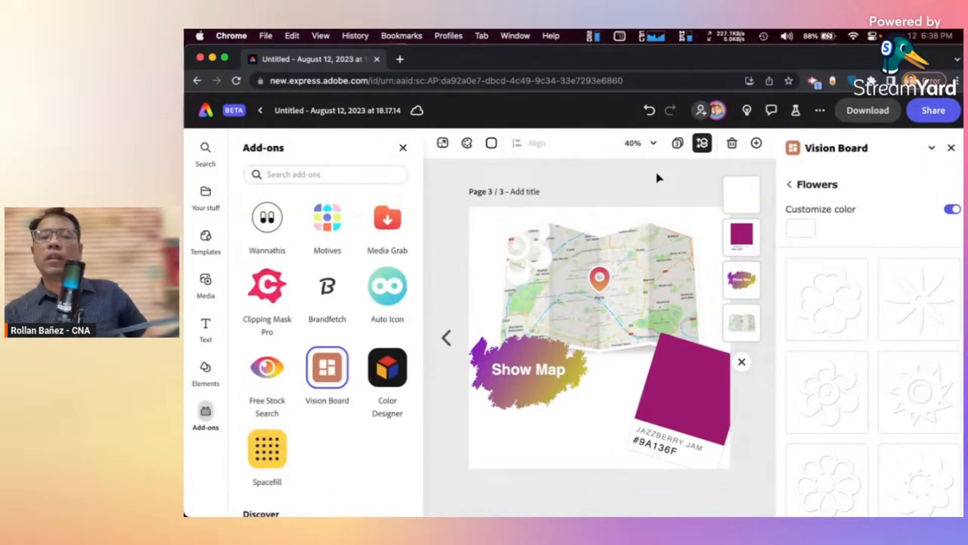
Leave Flowers and open the Polaroids category of Vision Board
click(790, 185)
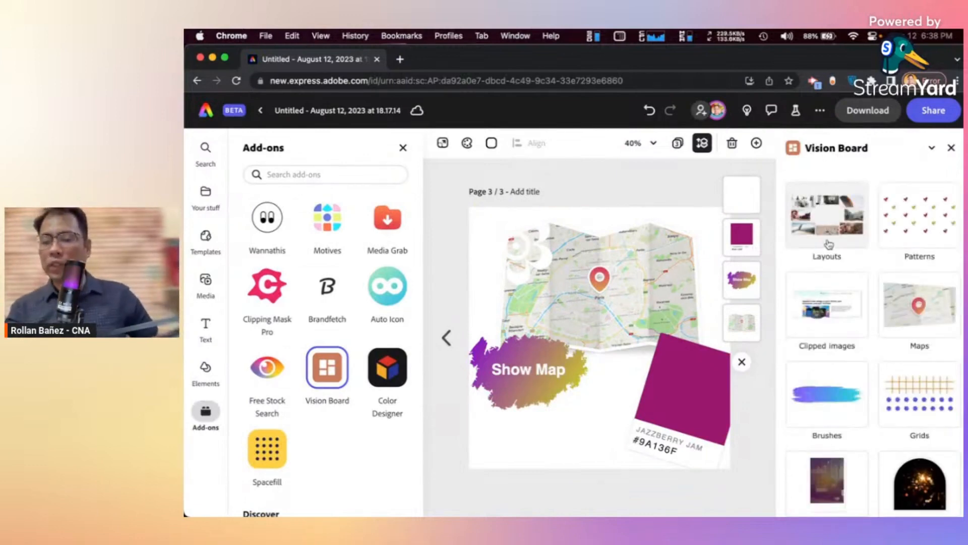
scroll(829, 260, down, 3)
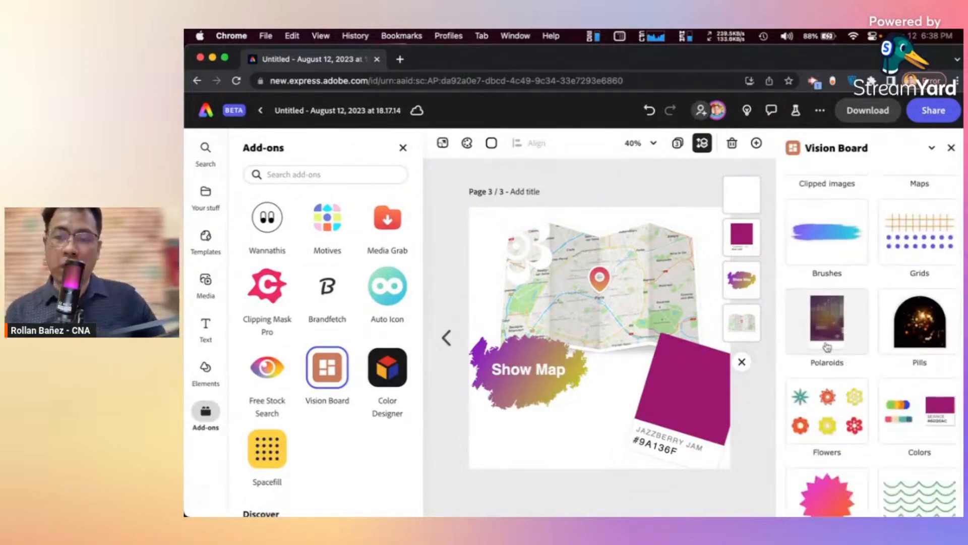
click(829, 342)
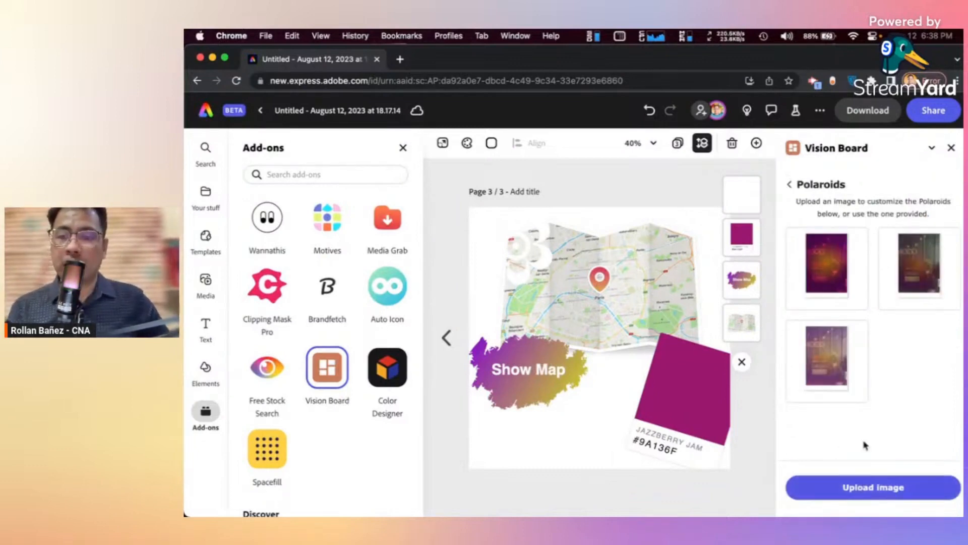
Upload a portrait JPEG from the Desktop folder to customize the Polaroid designs
click(866, 495)
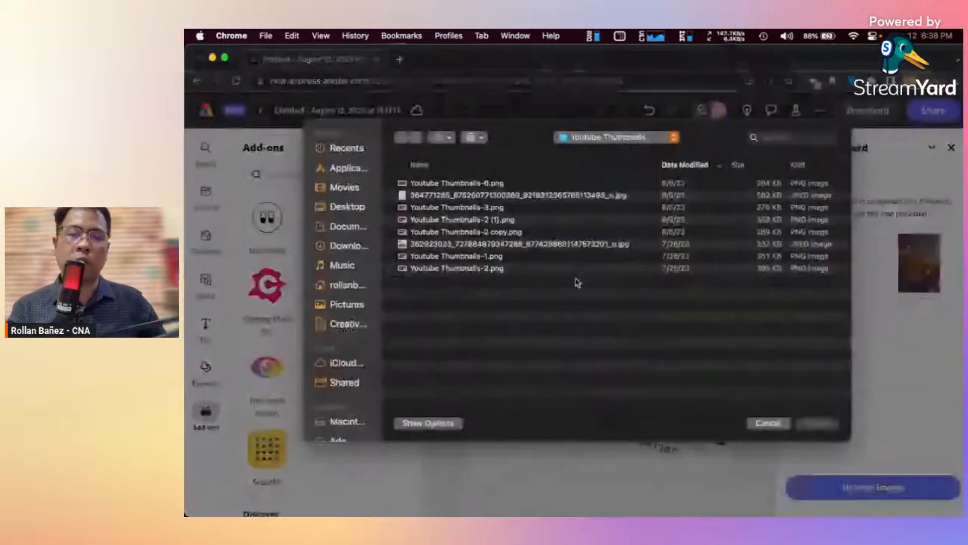
click(346, 208)
scroll(494, 277, down, 5)
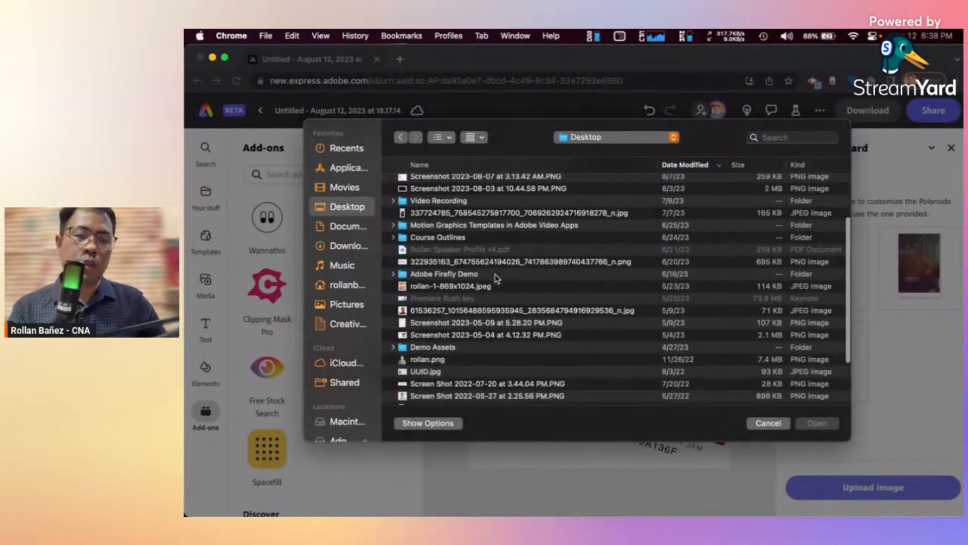
click(470, 288)
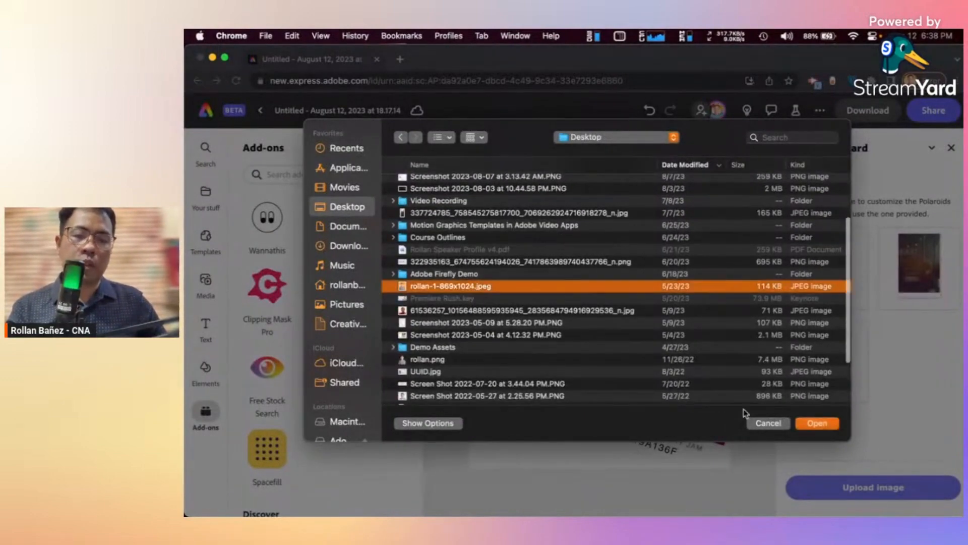
click(430, 311)
click(814, 426)
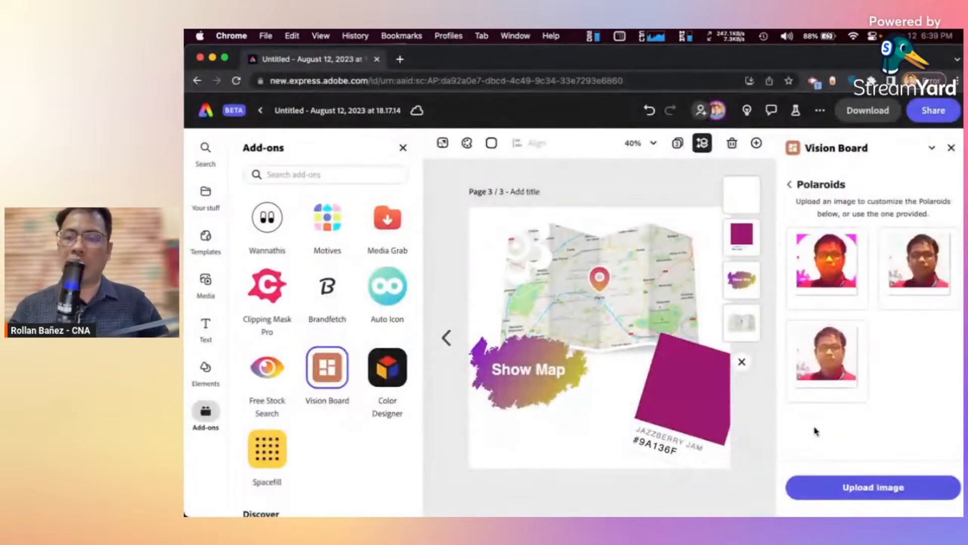
Add the third, faded Polaroid to the page, tilt it counterclockwise, shrink it and place it below the Show Map brush
click(833, 355)
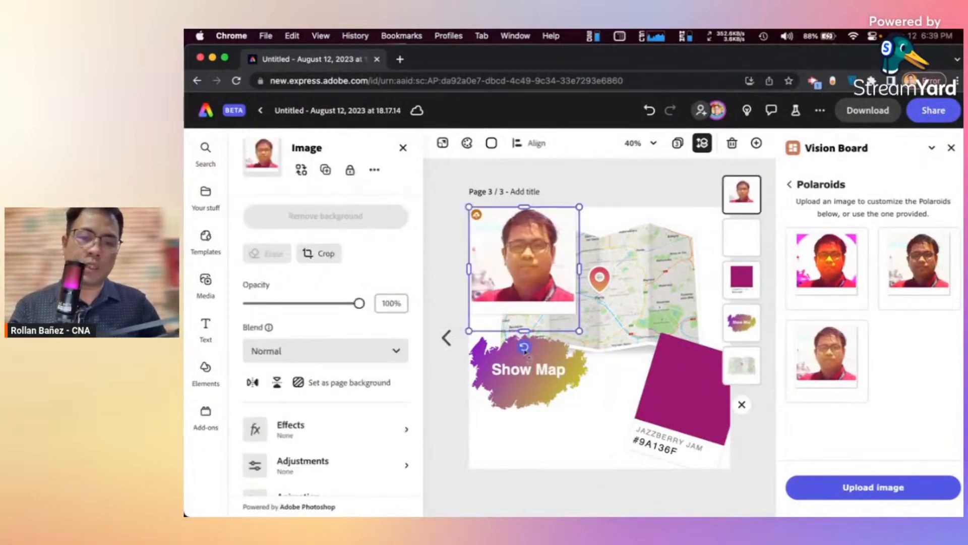
drag(525, 350, 549, 352)
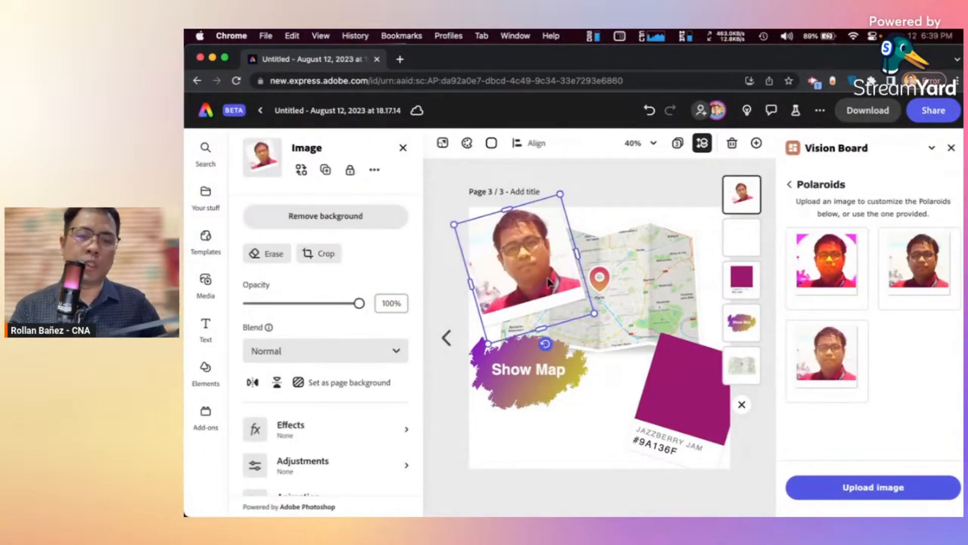
drag(547, 306, 551, 417)
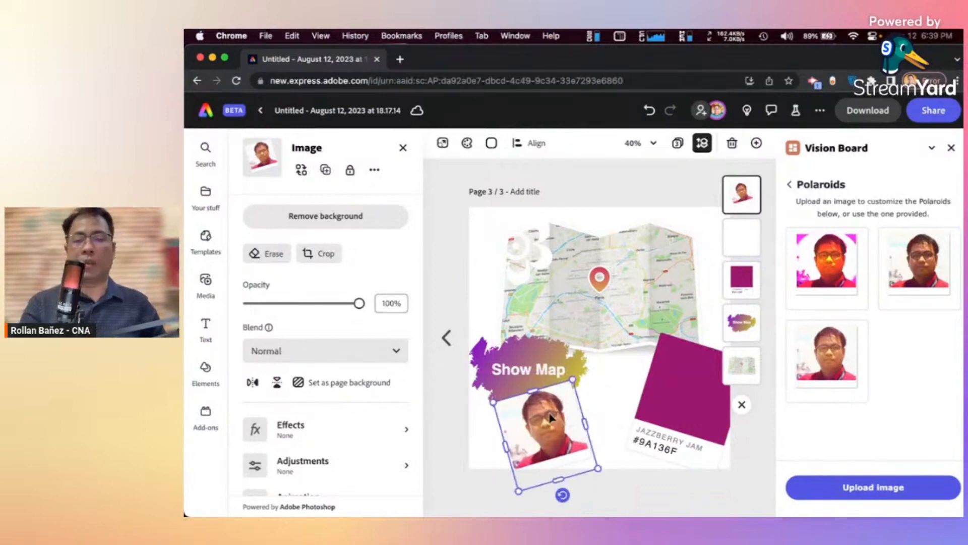
click(446, 285)
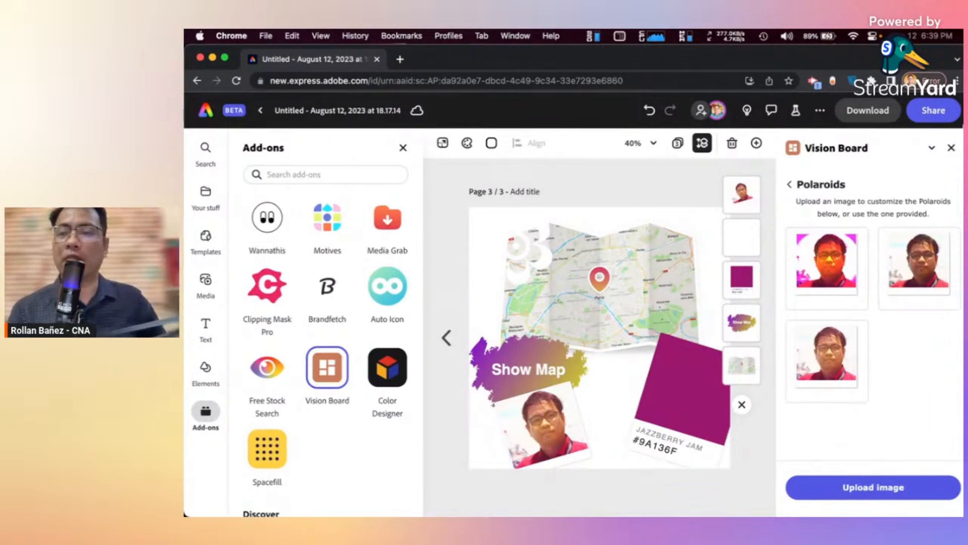
Open the Sticker badges category of Vision Board and add a blank scalloped badge with the pink-orange gradient, slightly enlarged
click(789, 185)
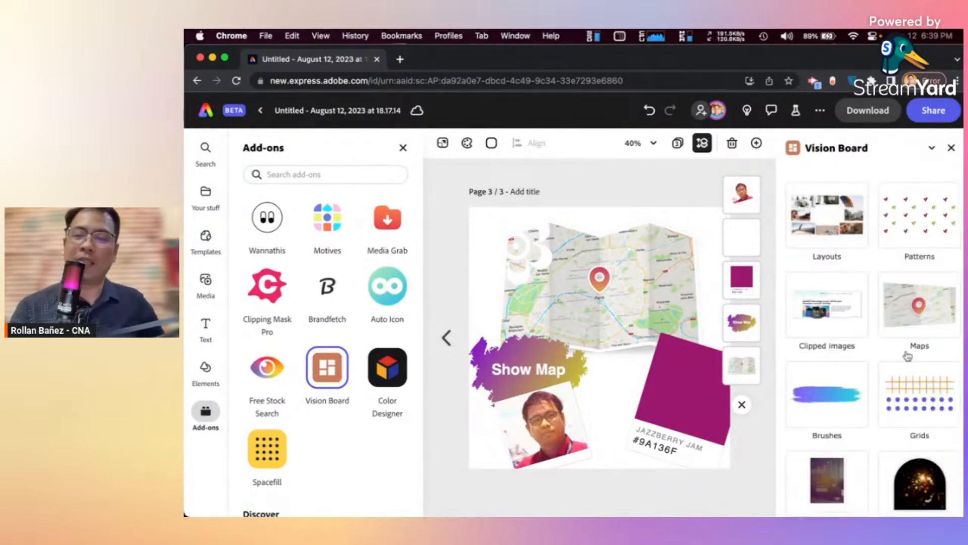
scroll(907, 356, down, 7)
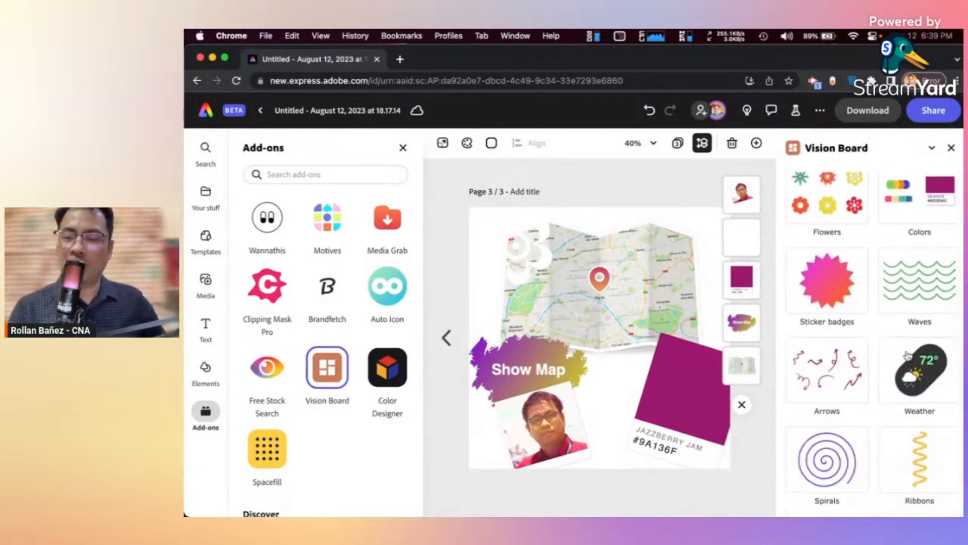
click(834, 295)
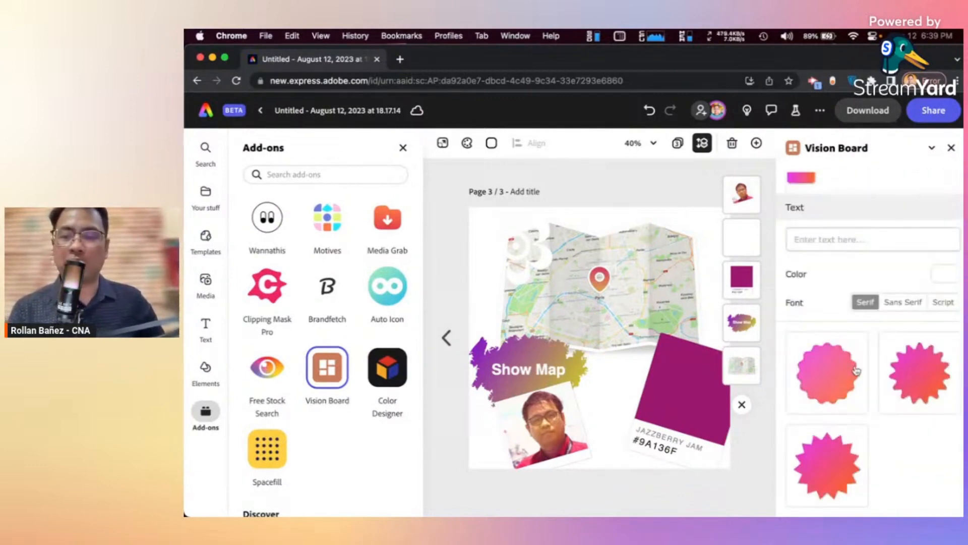
click(835, 383)
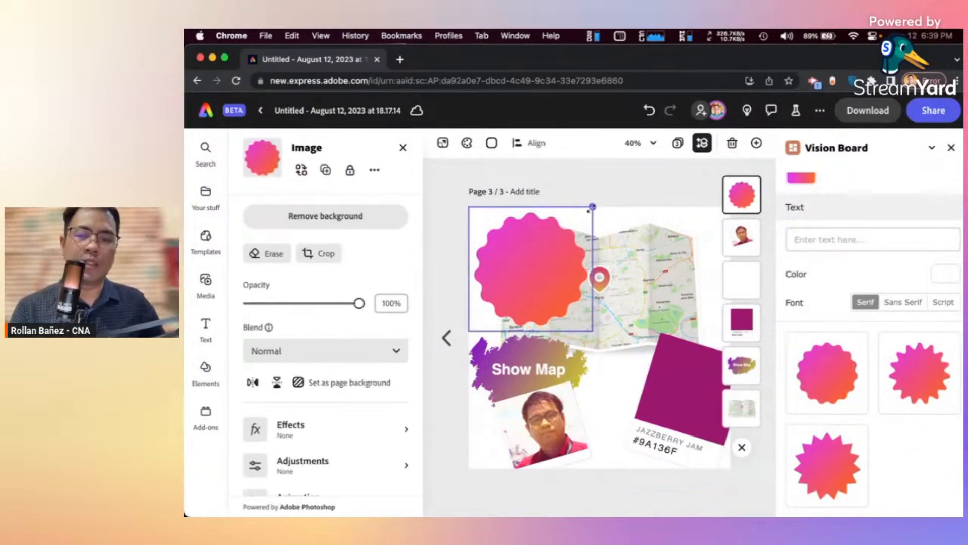
drag(593, 207, 596, 202)
Set the sticker badge text to "Fly!" in the Sans Serif font and add the scalloped badge to the page
click(826, 233)
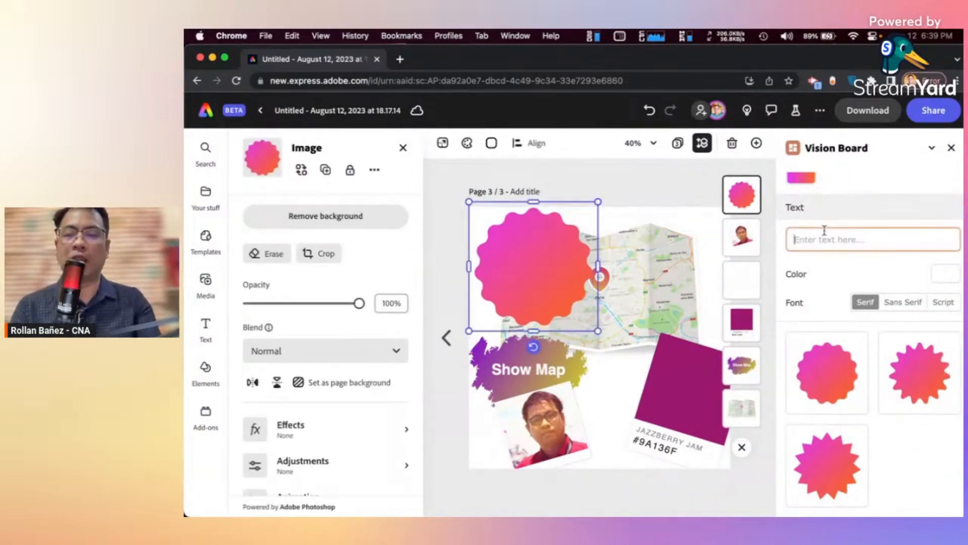
text(Fly!)
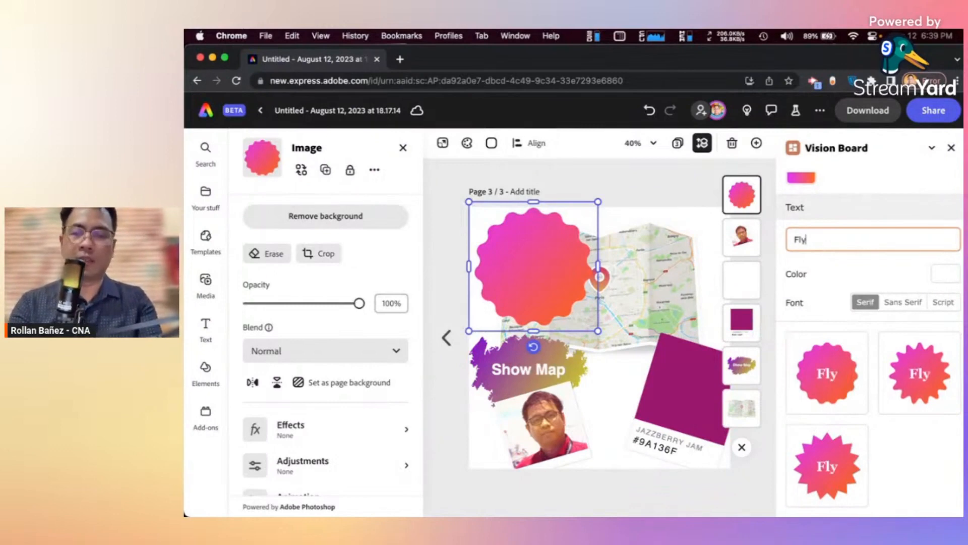
click(905, 303)
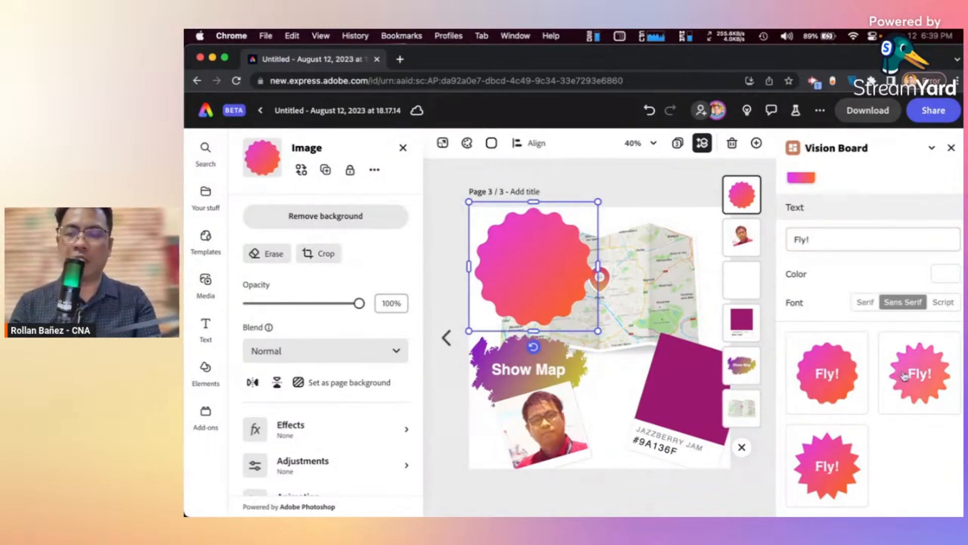
click(830, 401)
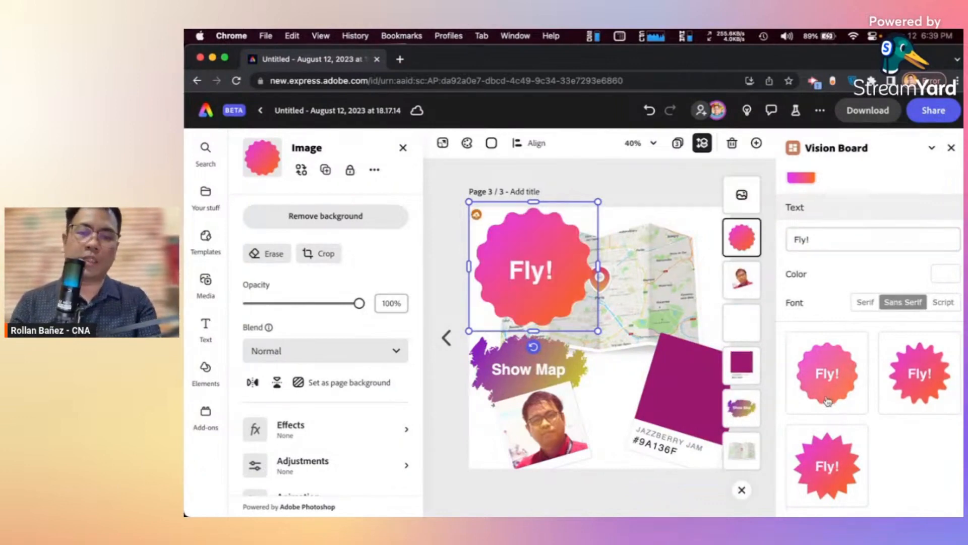
Delete the blank badge and place the Fly! badge, shrunk, between the Show Map brush and the Jazzberry Jam card
click(527, 249)
key(Delete)
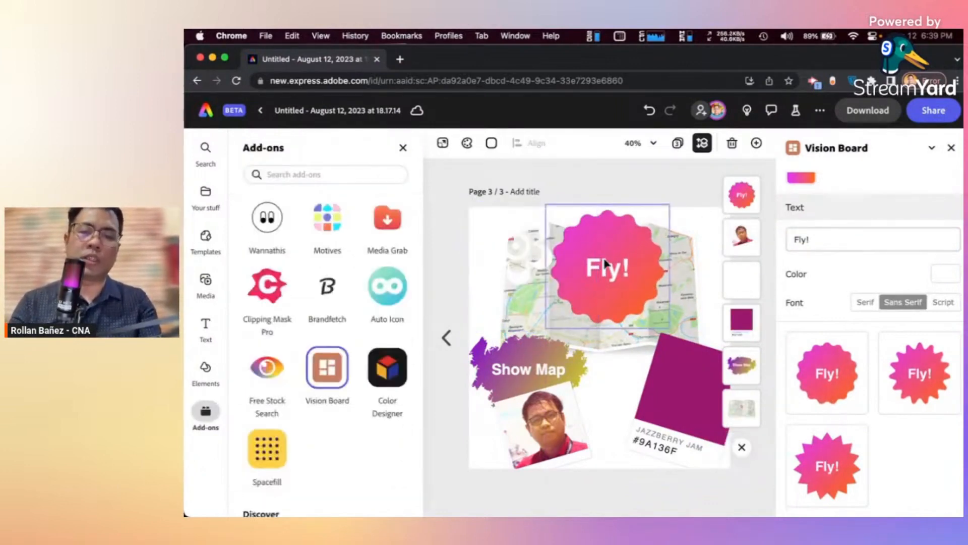
drag(609, 264, 613, 374)
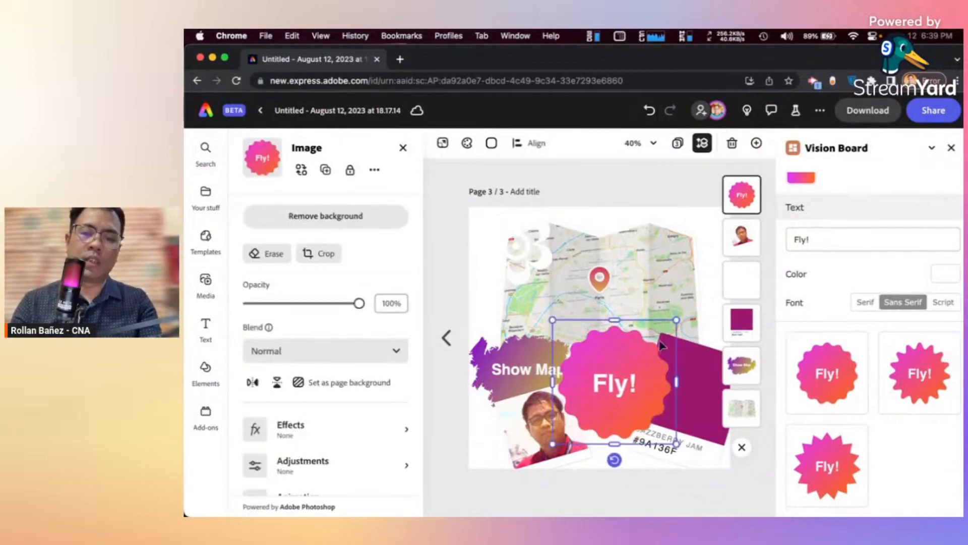
drag(675, 319, 620, 360)
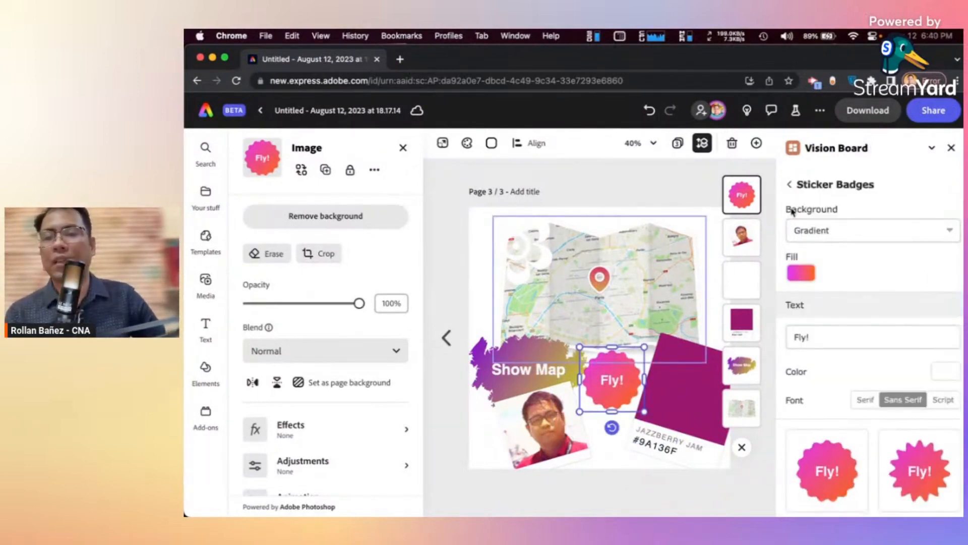
Look through the themes and designs of the Weather category and return to the Vision Board category overview
click(789, 185)
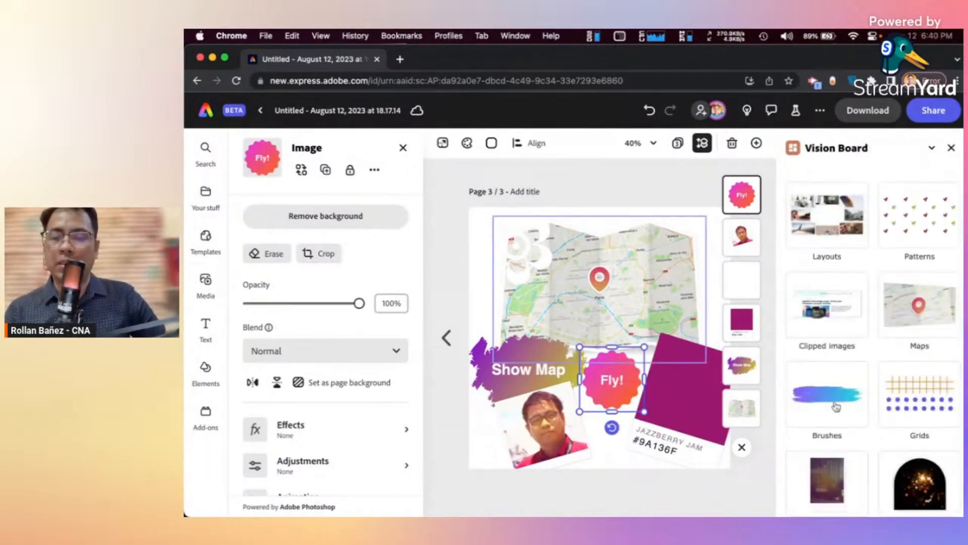
scroll(837, 429, down, 8)
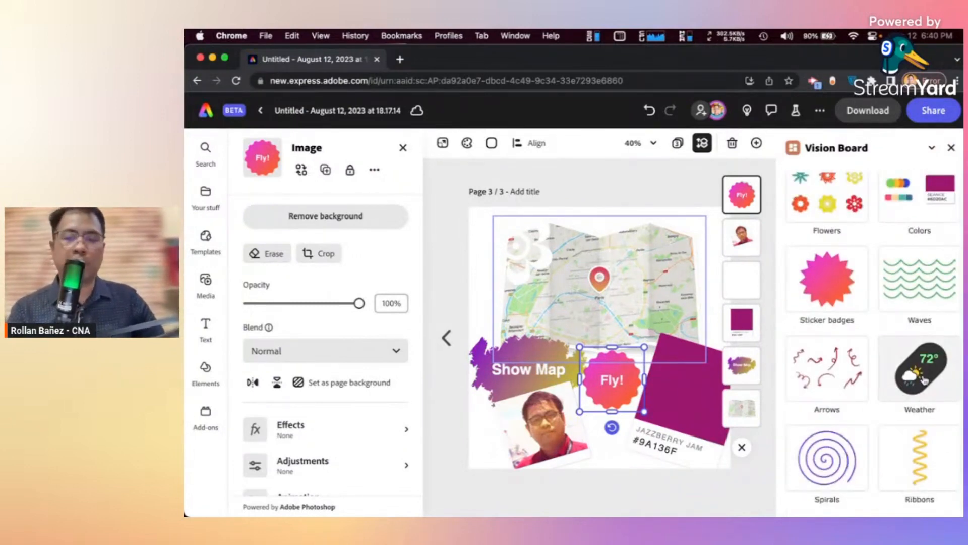
click(911, 402)
scroll(858, 329, up, 5)
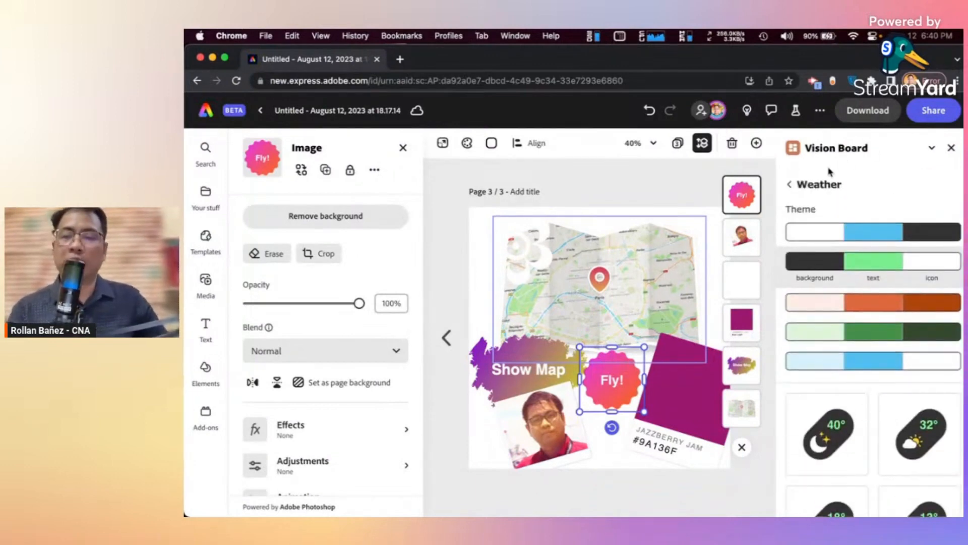
click(788, 186)
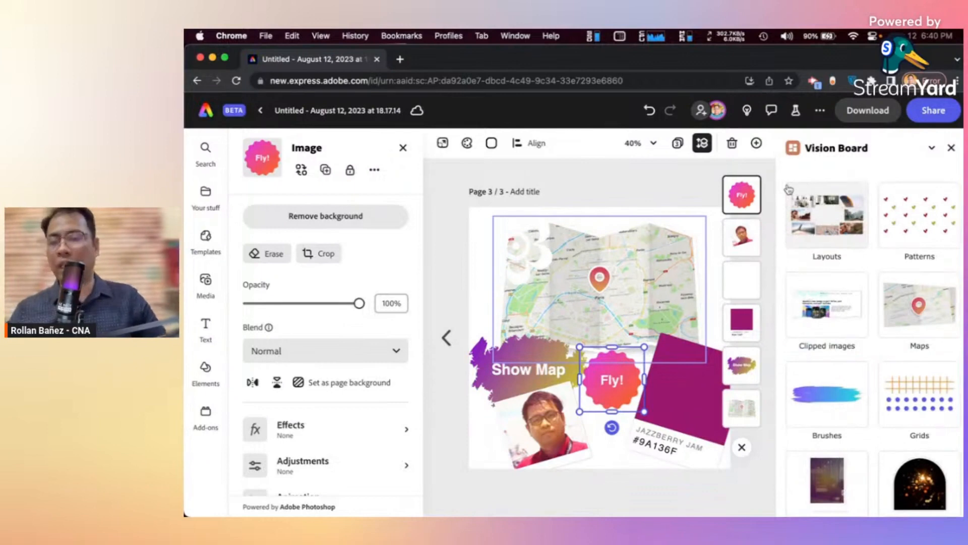